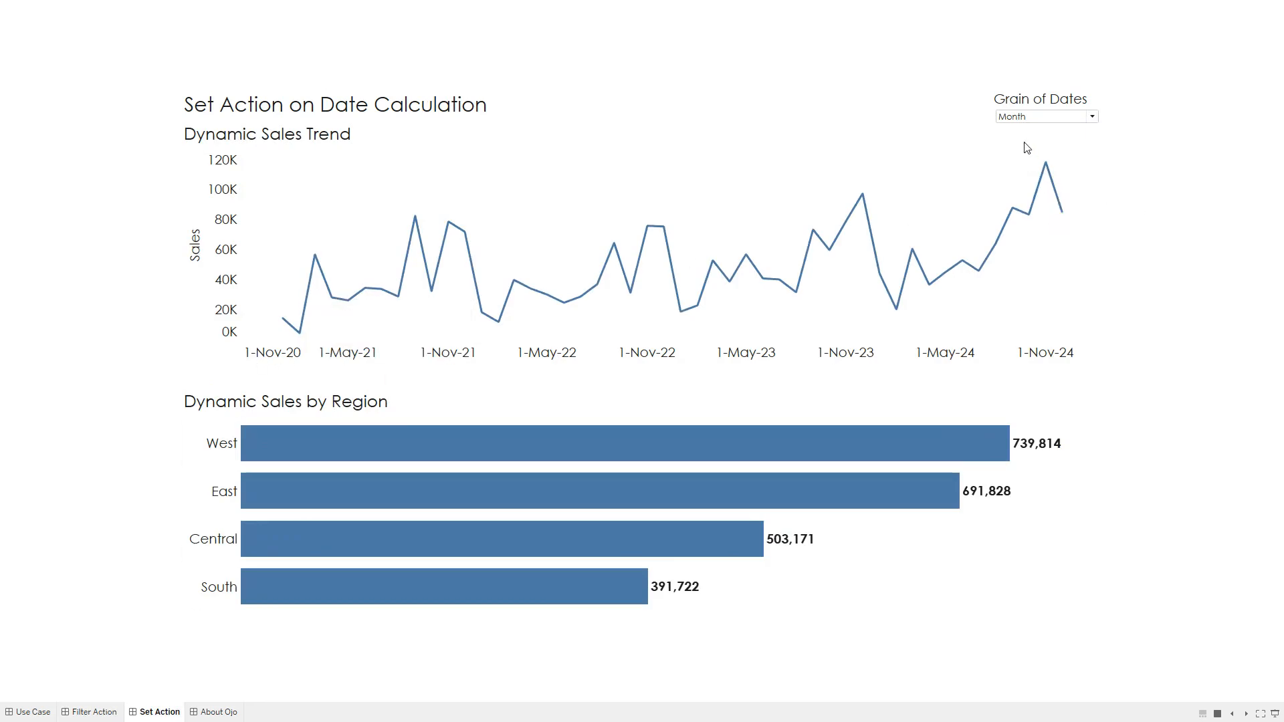
Check the Grain of Dates options on the Set Action dashboard and test selecting the late-2021 peaks in the Dynamic Sales Trend
{"action": "left_click", "coordinate": [1015, 119]}
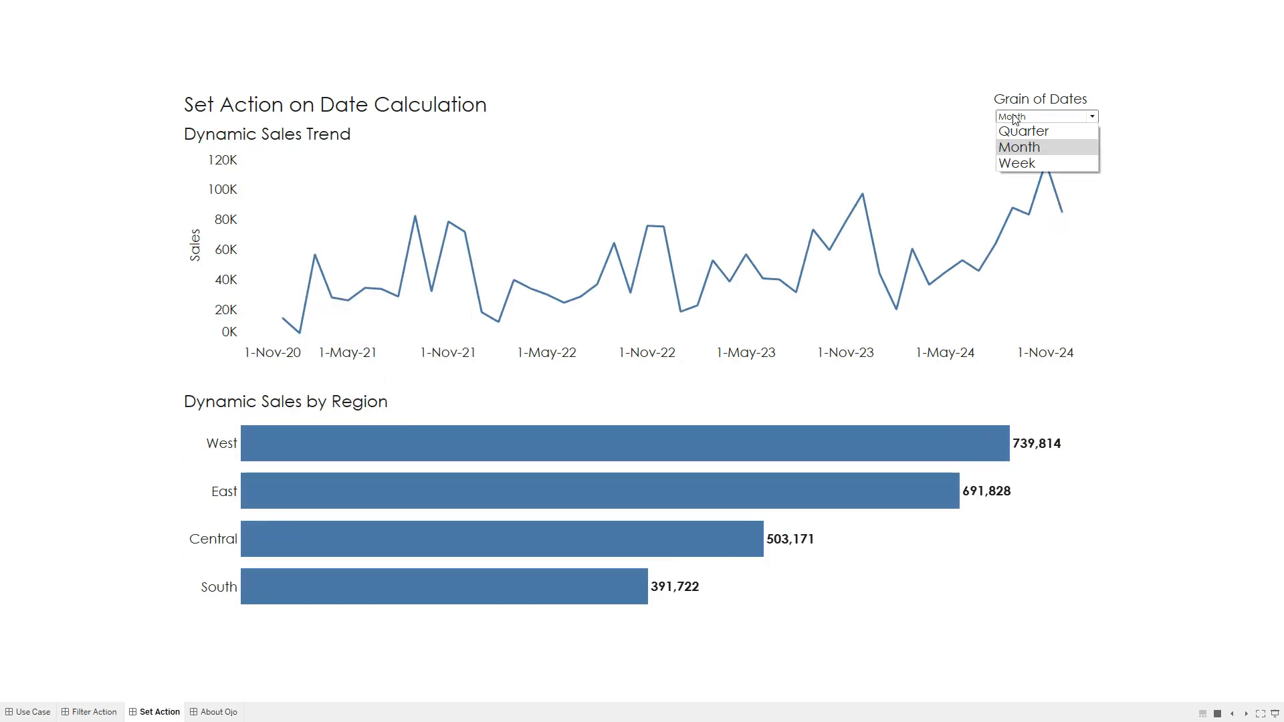
{"action": "left_click", "coordinate": [1014, 119]}
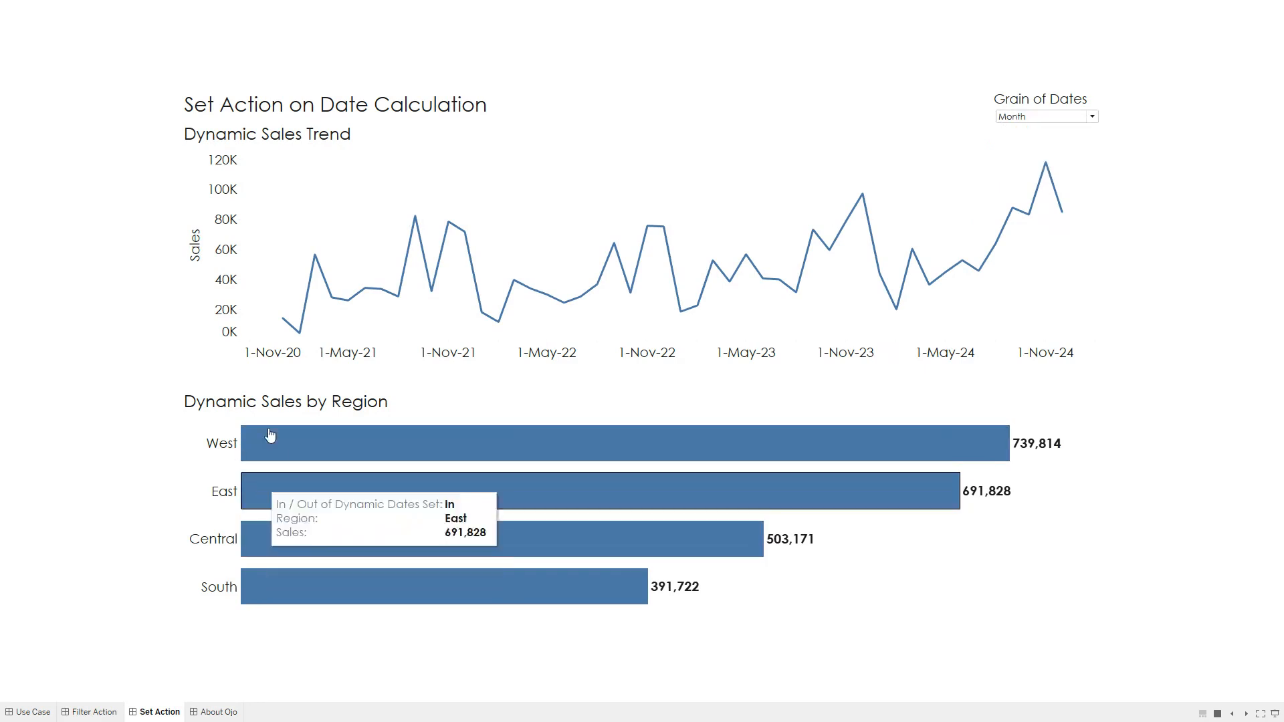
{"action": "left_click_drag", "start_coordinate": [375, 172], "coordinate": [503, 246]}
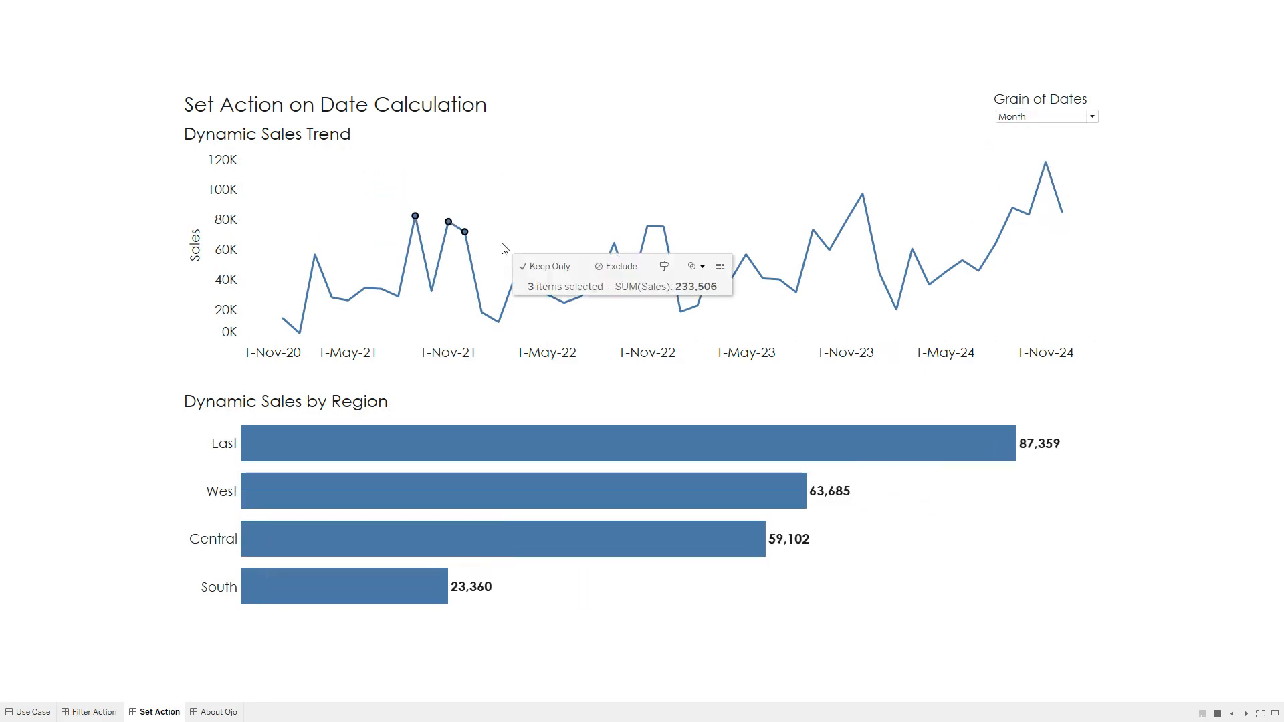
{"action": "left_click", "coordinate": [501, 212]}
Test selecting groups of trend points on the Filter Action dashboard and again on the Set Action dashboard
{"action": "left_click", "coordinate": [93, 711]}
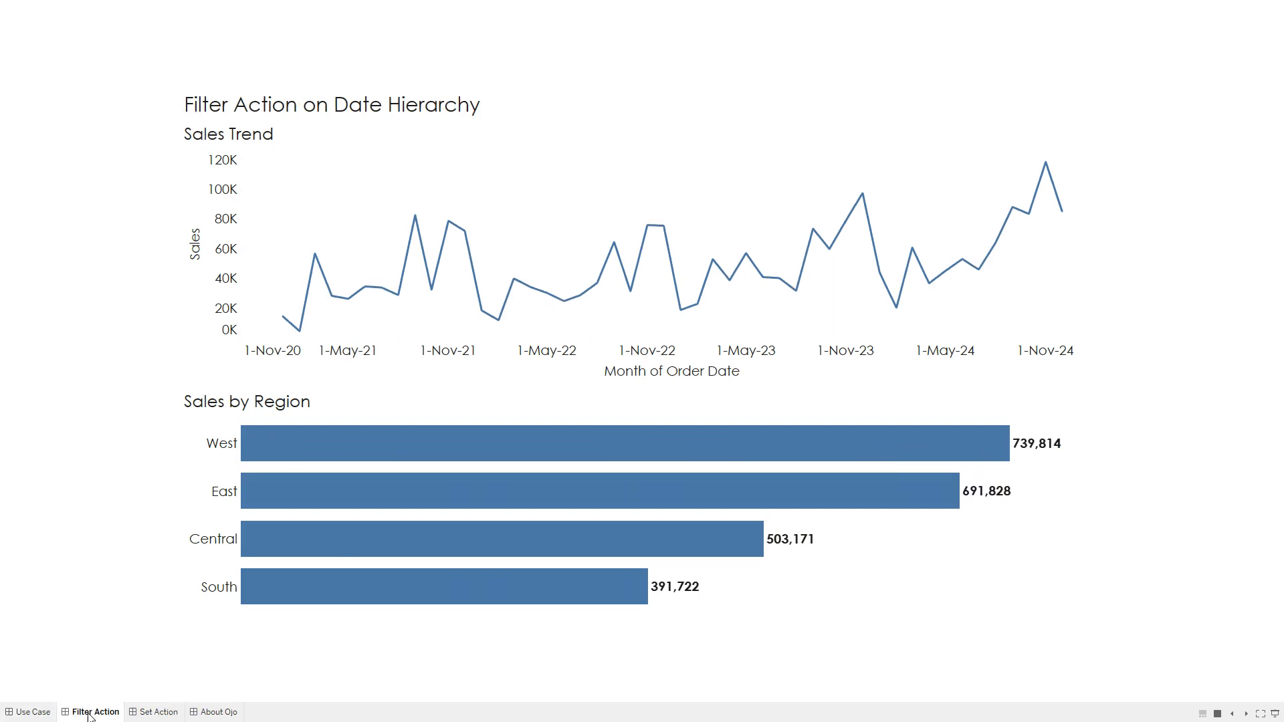
{"action": "left_click_drag", "start_coordinate": [395, 198], "coordinate": [520, 254]}
{"action": "left_click", "coordinate": [486, 216]}
{"action": "left_click", "coordinate": [159, 711]}
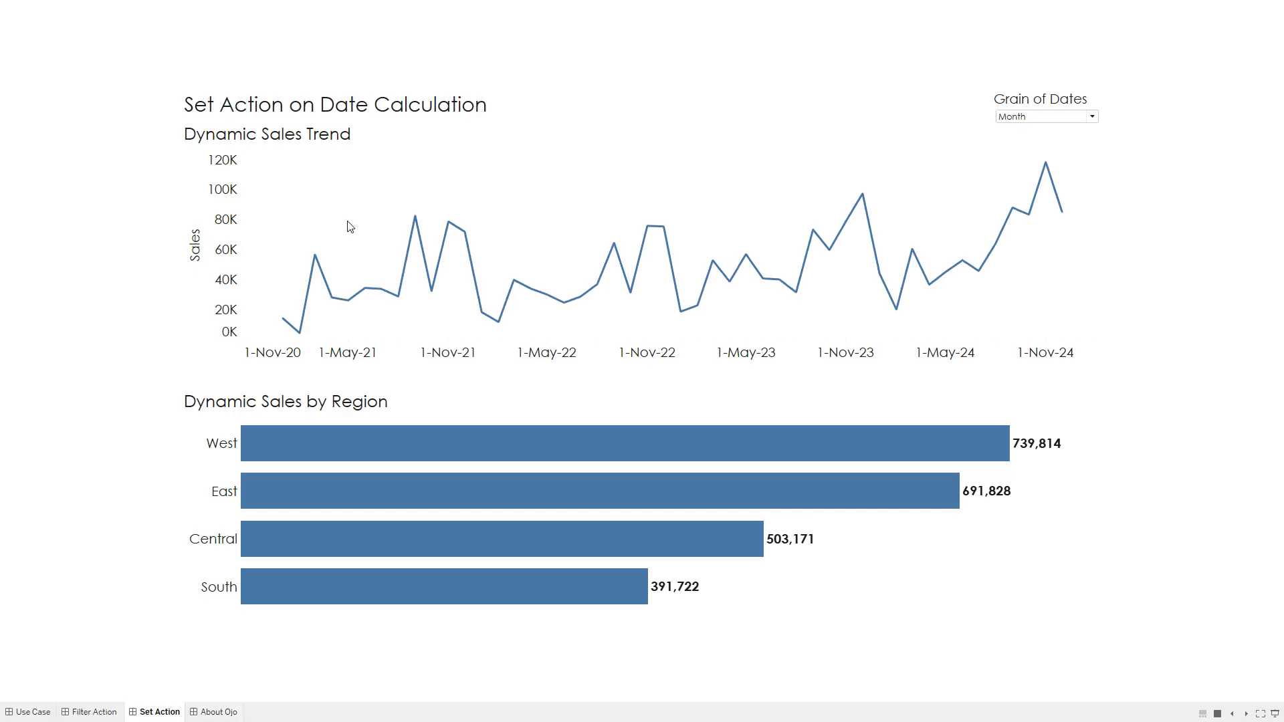
{"action": "left_click_drag", "start_coordinate": [358, 197], "coordinate": [573, 305]}
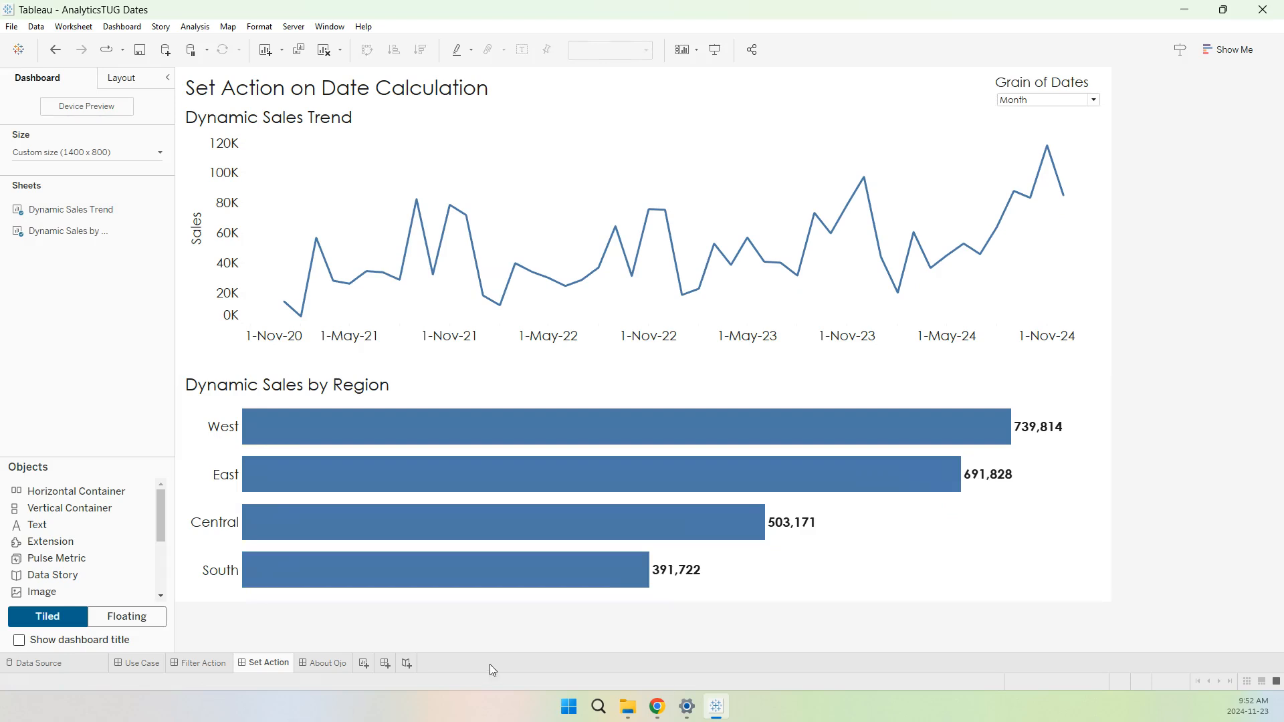
Build a bar chart of Sales by Region on a new worksheet and fit it to the entire view
{"action": "left_click", "coordinate": [365, 662]}
{"action": "left_click", "coordinate": [76, 221]}
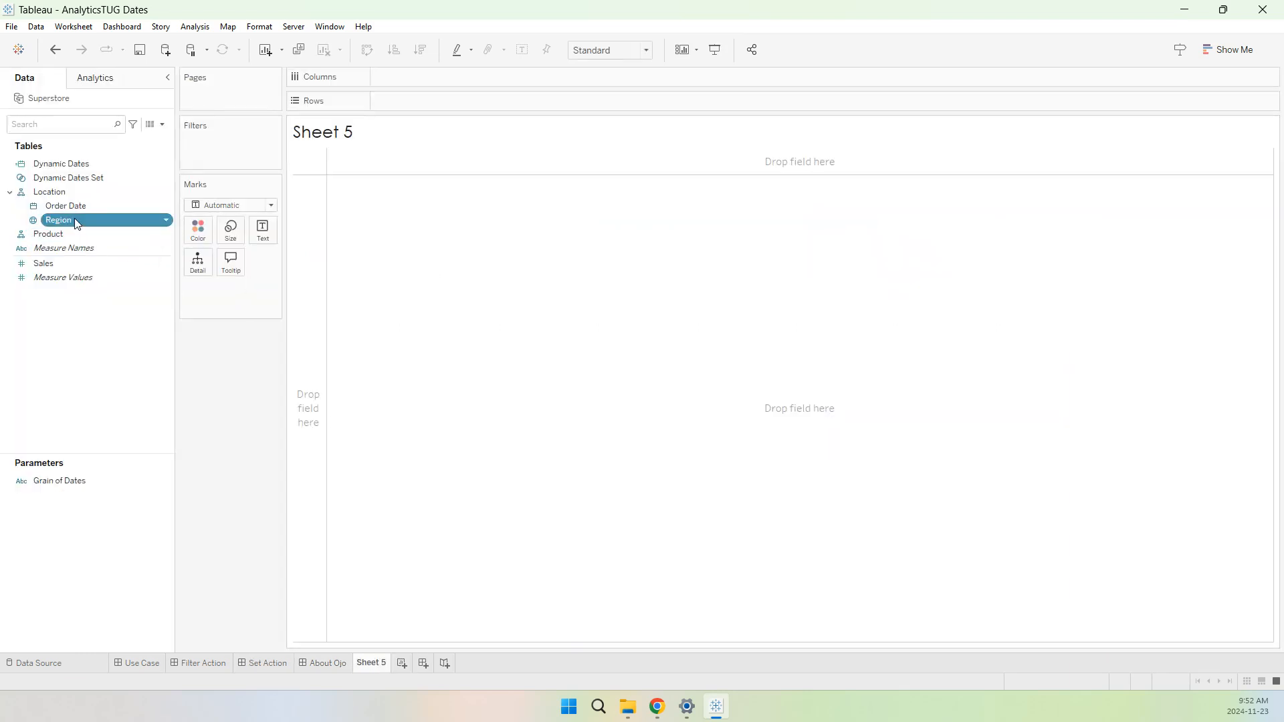
{"action": "left_click_drag", "start_coordinate": [77, 223], "coordinate": [302, 295]}
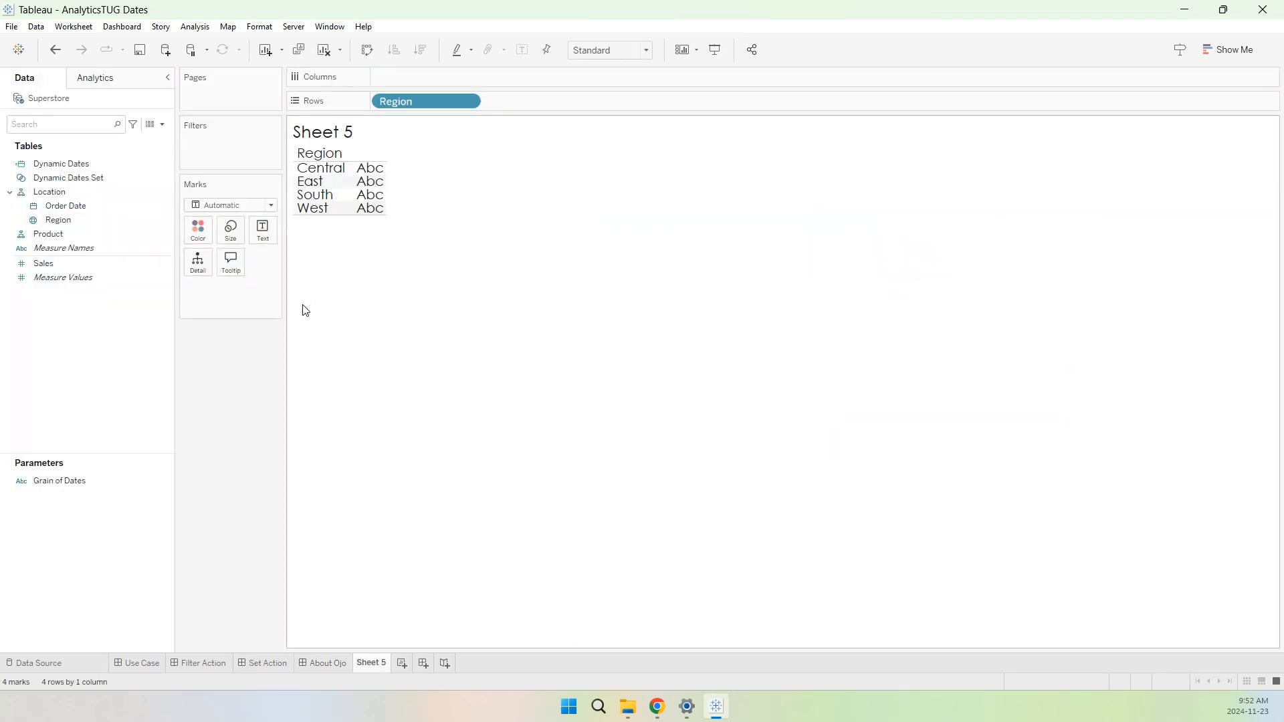
{"action": "left_click_drag", "start_coordinate": [46, 264], "coordinate": [443, 82]}
{"action": "left_click", "coordinate": [579, 56]}
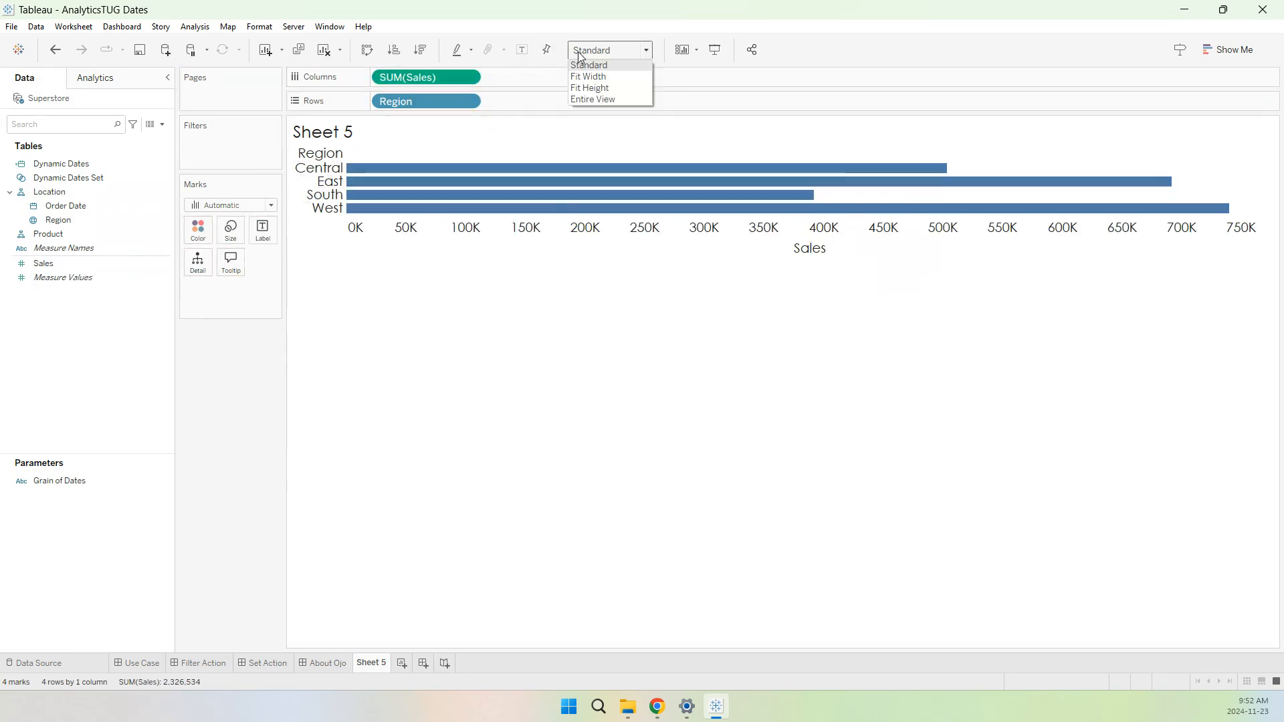
{"action": "left_click", "coordinate": [604, 100]}
Rename the new worksheet as SalesByRegion
{"action": "double_click", "coordinate": [372, 663]}
{"action": "type", "text": "Salesy Region"}
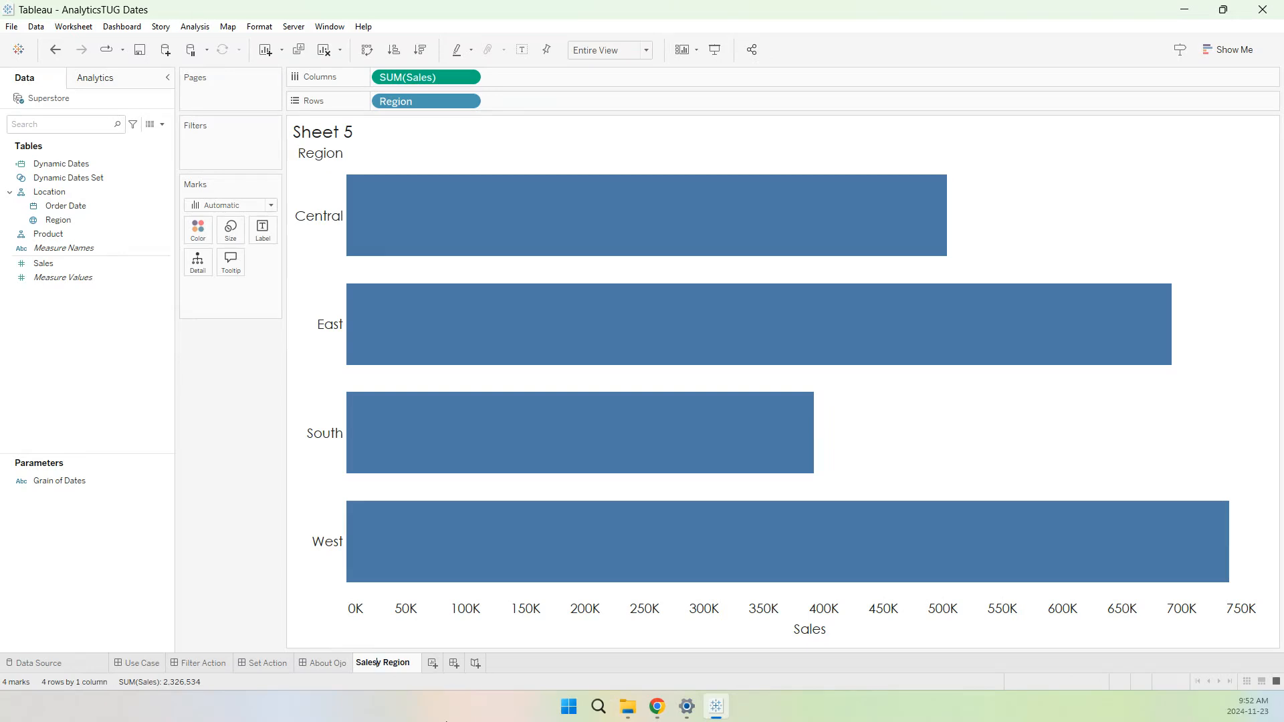
{"action": "type", "text": "b"}
{"action": "key", "text": "BackSpace"}
{"action": "key", "text": "Return"}
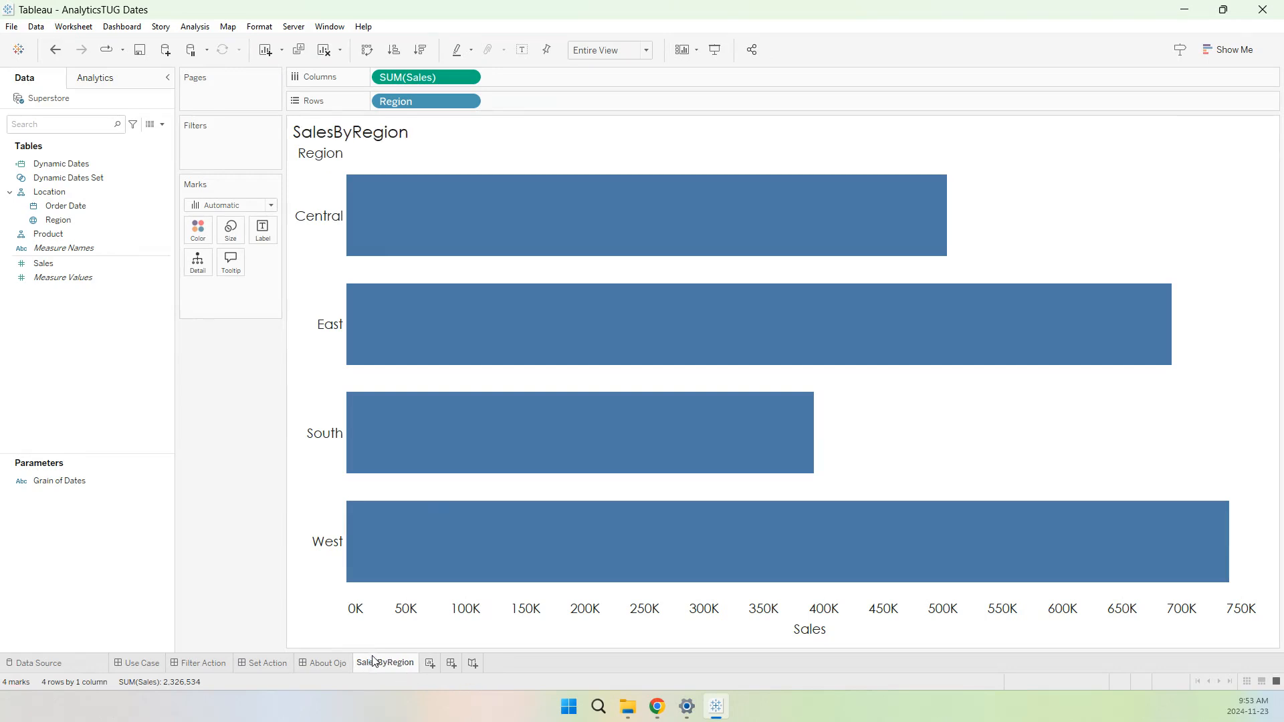
Duplicate the SalesByRegion worksheet and name the copy Dynamic SalesByRegion
{"action": "right_click", "coordinate": [384, 665]}
{"action": "left_click", "coordinate": [448, 502]}
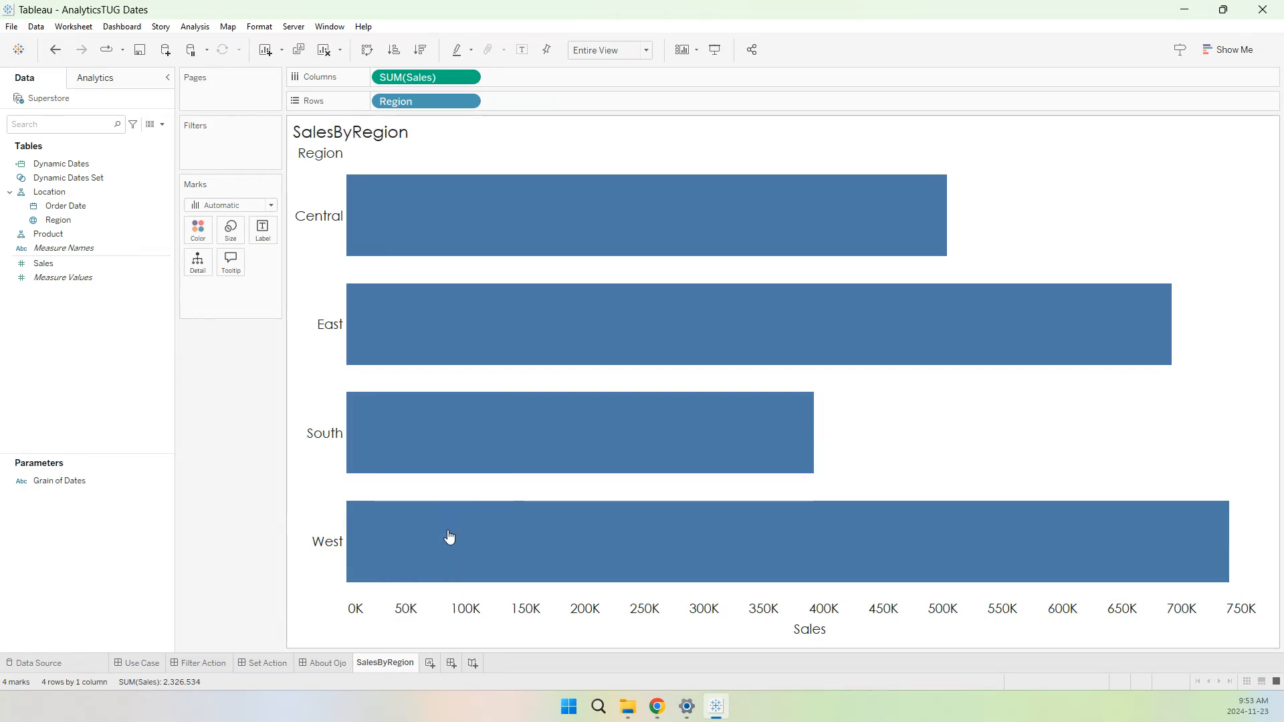
{"action": "double_click", "coordinate": [440, 664]}
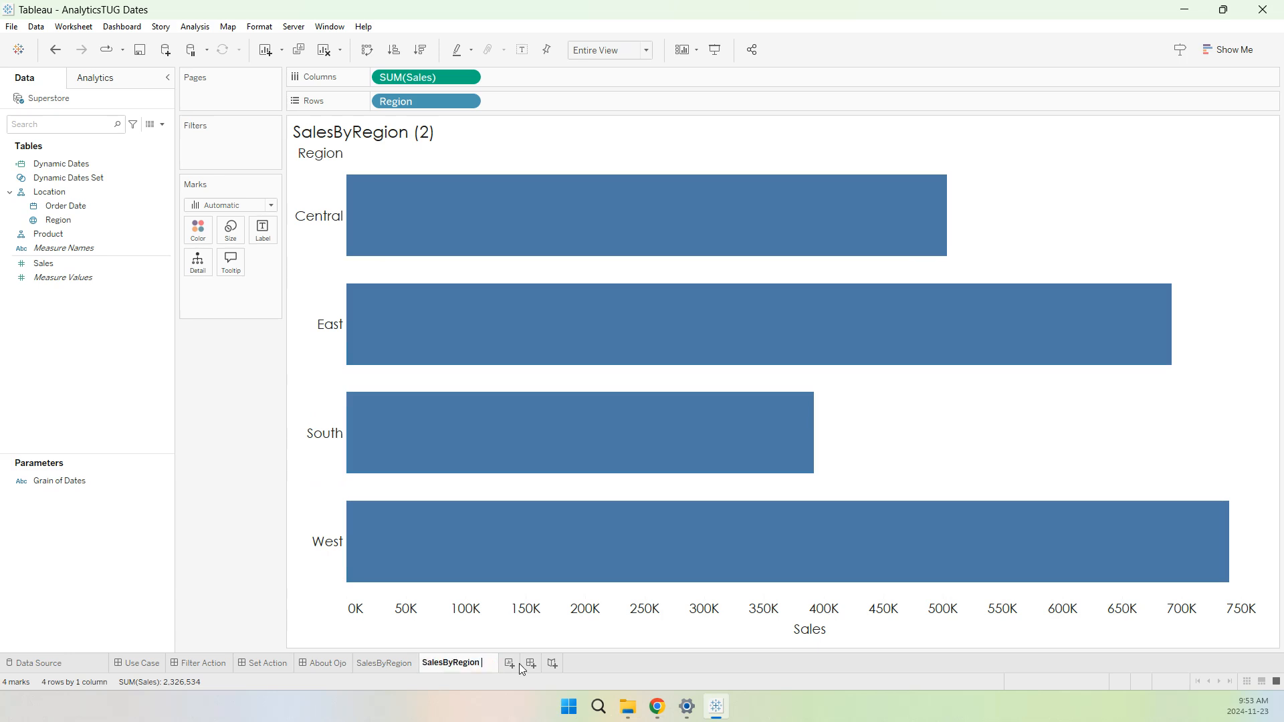
{"action": "type", "text": "Dynamic"}
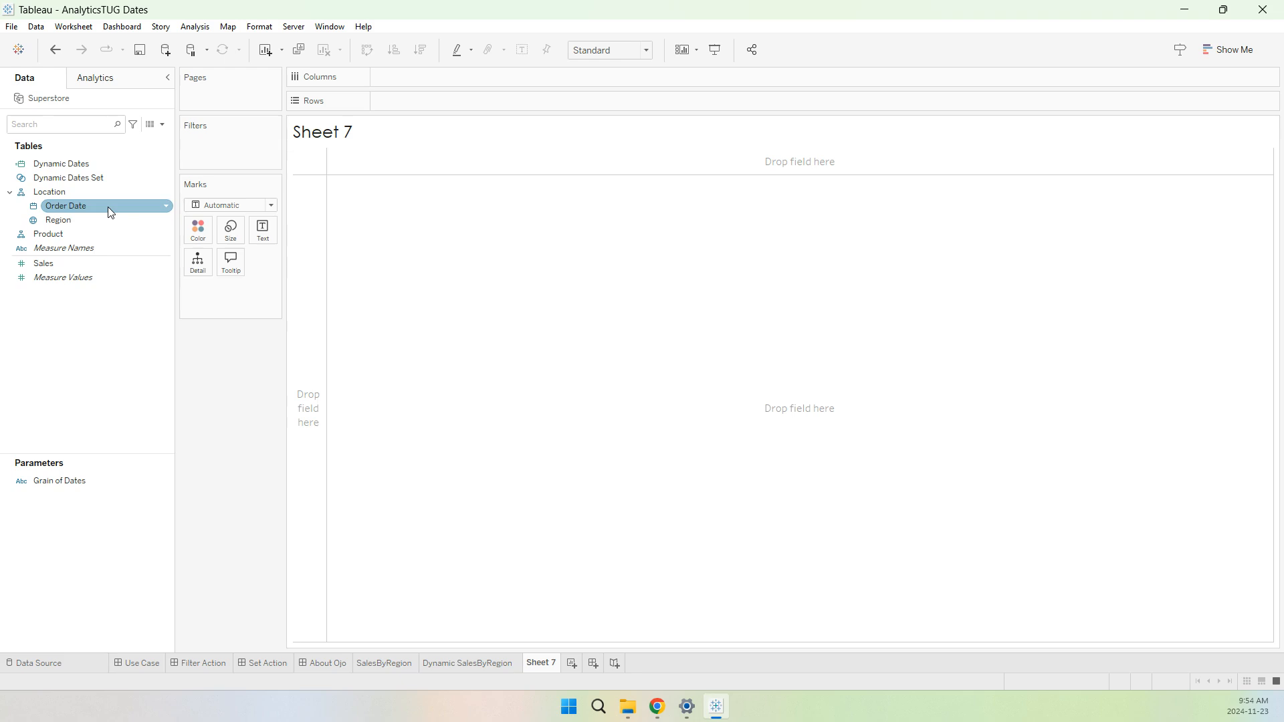
Plot Sales as a line over the continuous month of Order Date on a new worksheet
{"action": "left_click", "coordinate": [109, 212]}
{"action": "left_click_drag", "start_coordinate": [111, 212], "coordinate": [454, 81]}
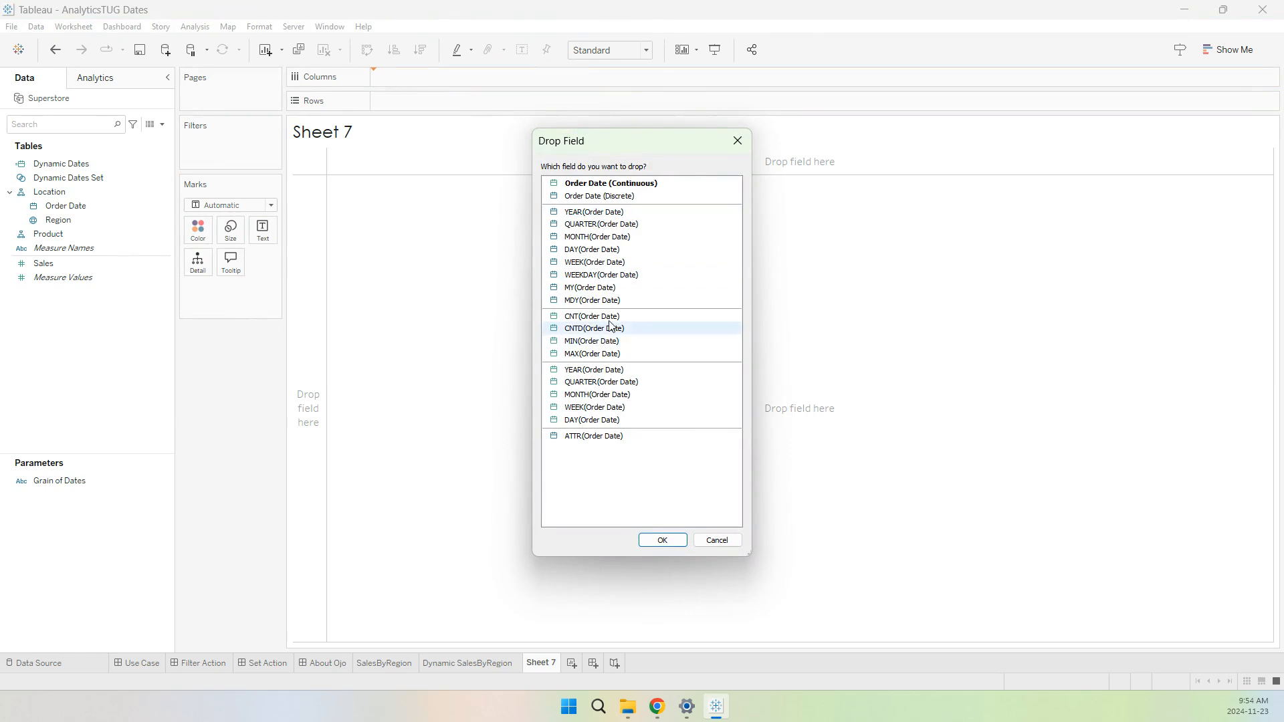
{"action": "left_click", "coordinate": [628, 396]}
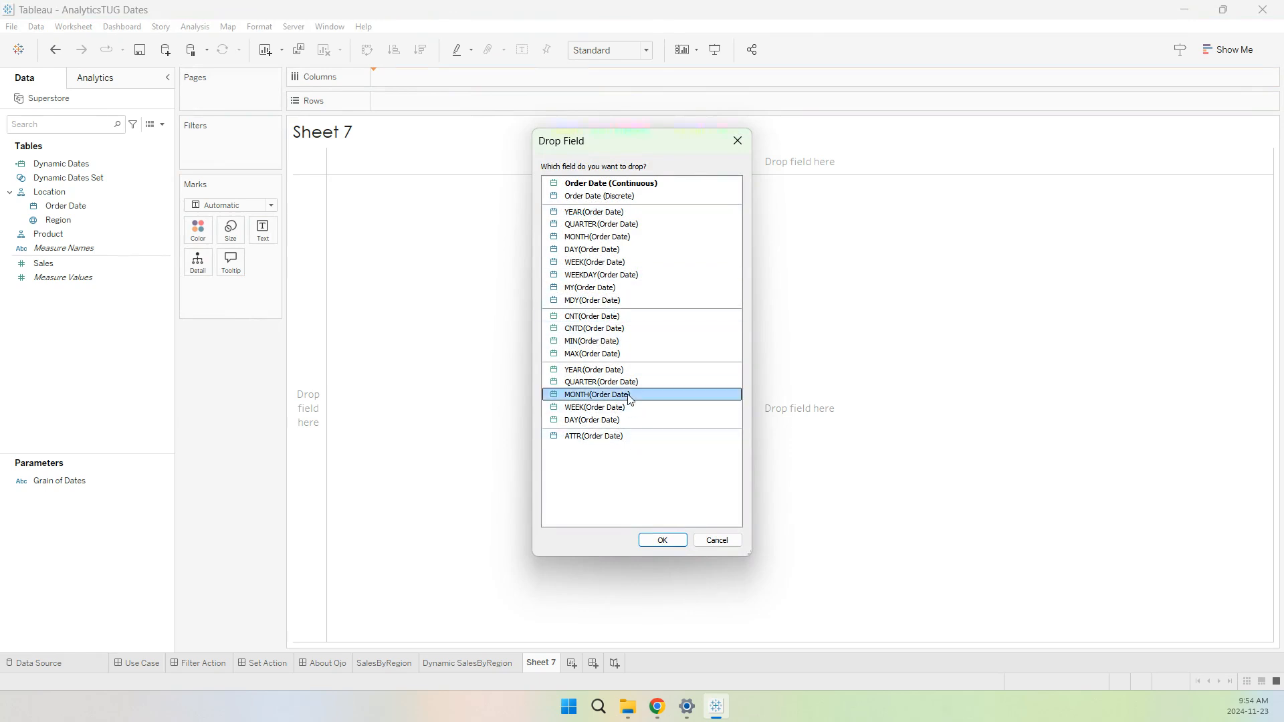
{"action": "double_click", "coordinate": [628, 396]}
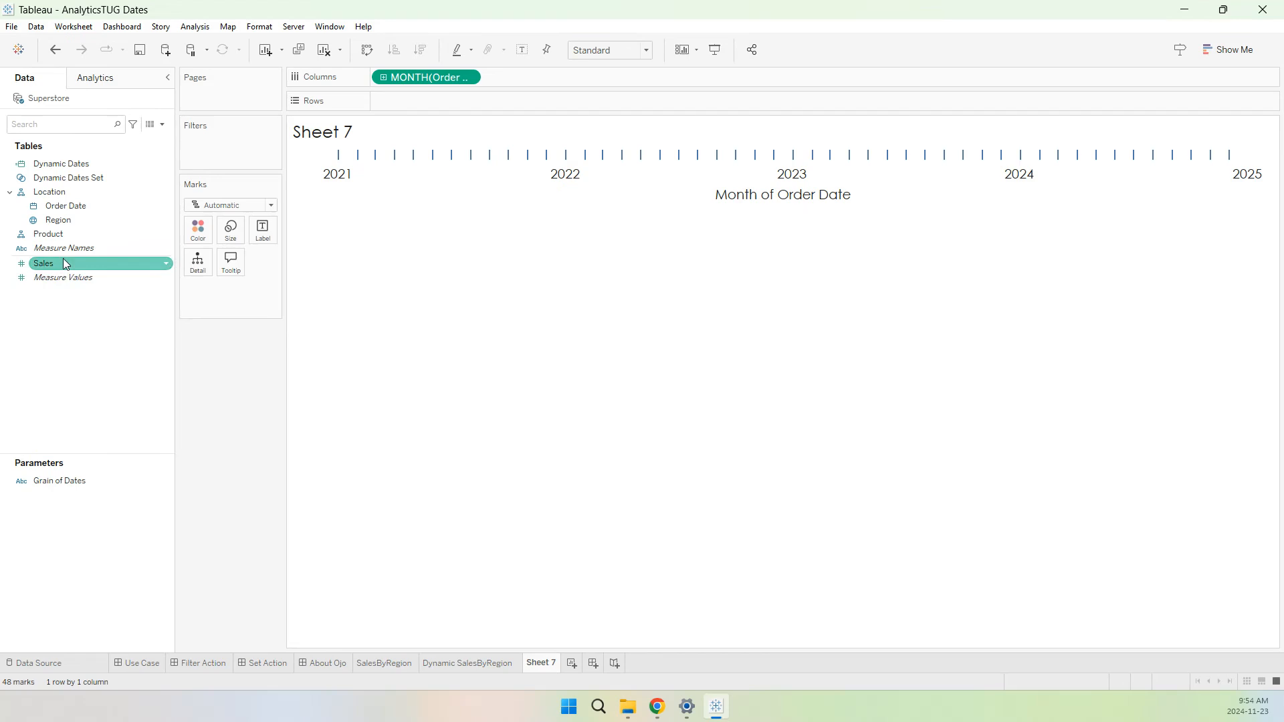
{"action": "left_click_drag", "start_coordinate": [65, 265], "coordinate": [446, 99]}
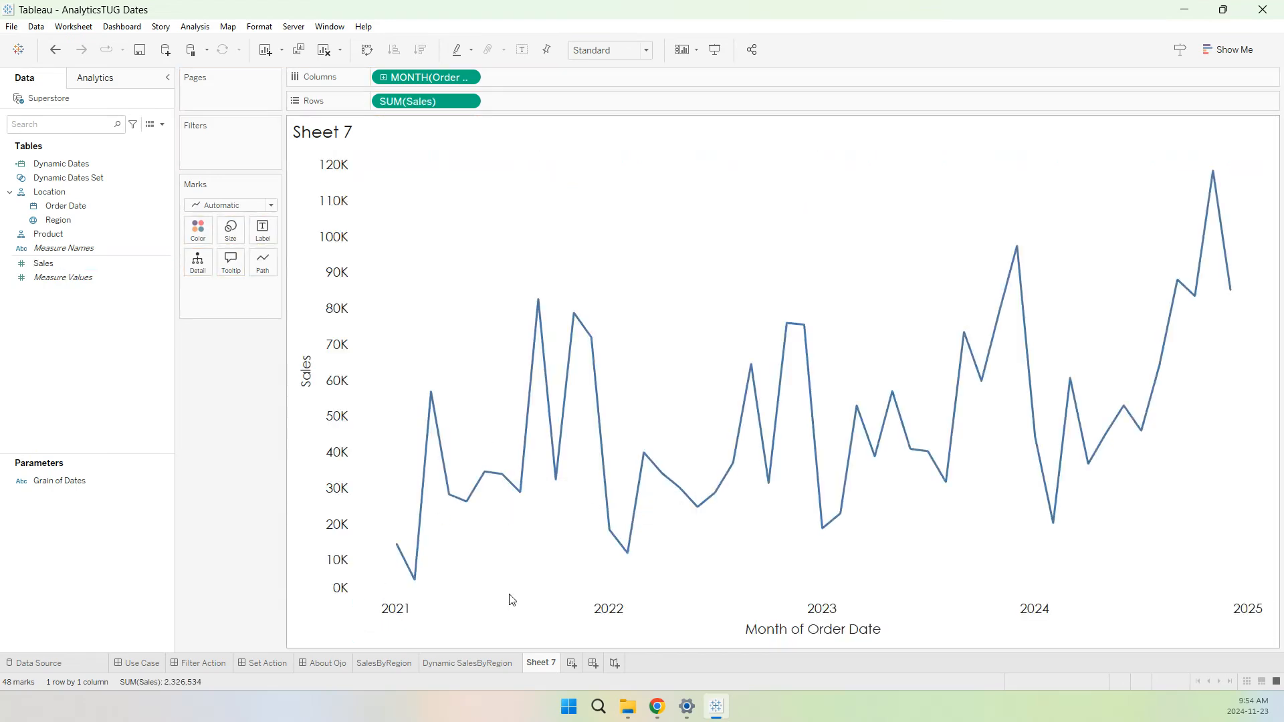
Rename the line chart worksheet as SalesTrend
{"action": "double_click", "coordinate": [540, 663]}
{"action": "type", "text": "SalesTrend"}
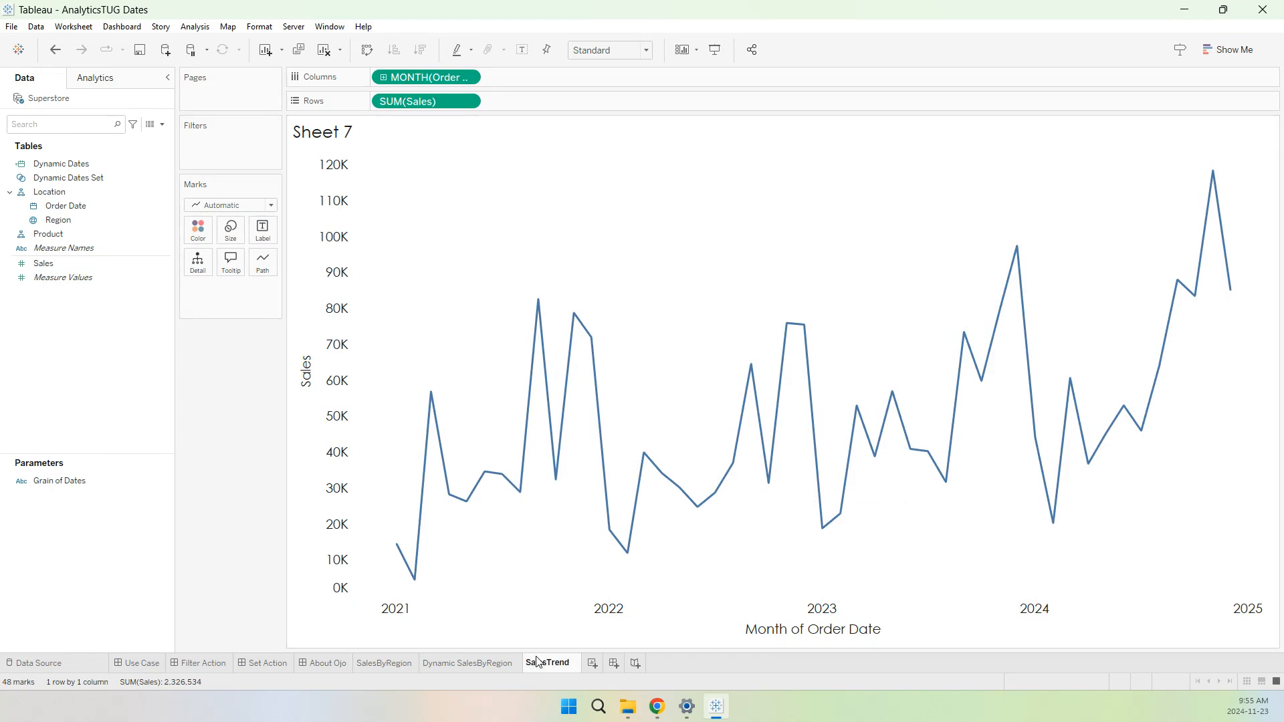
{"action": "key", "text": "Return"}
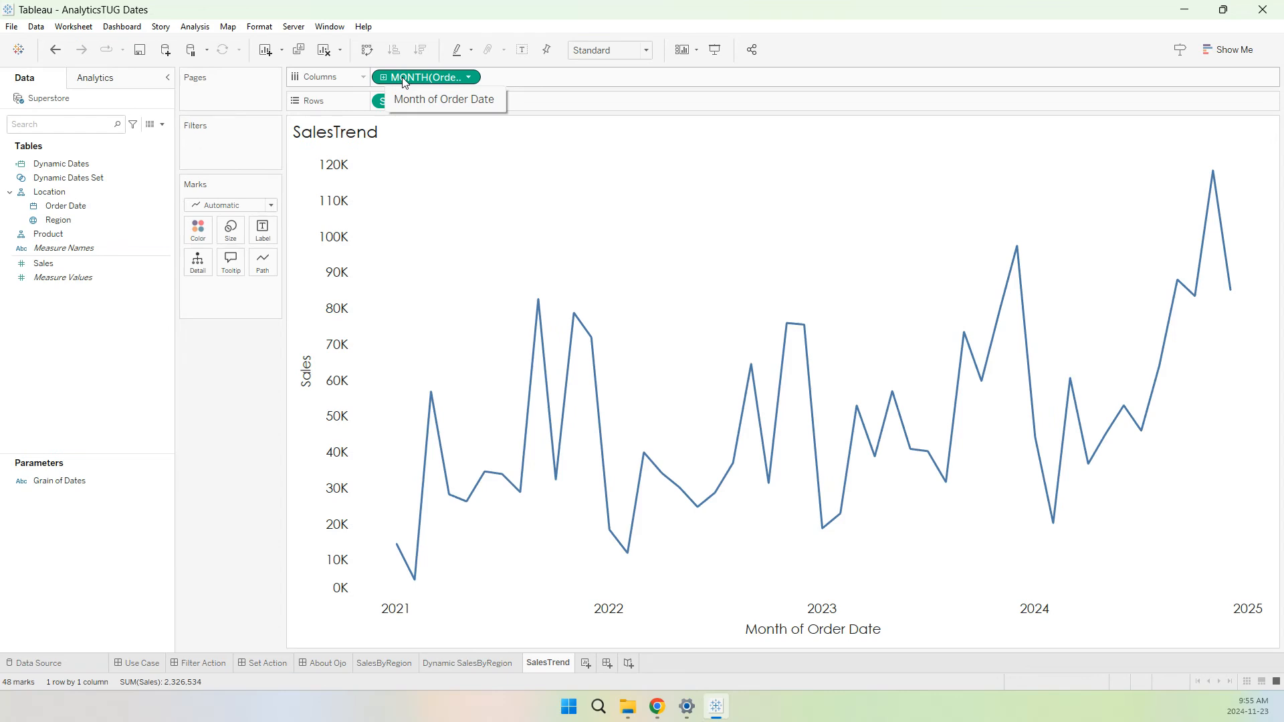
Duplicate the SalesTrend worksheet and name the copy Dynamic SalesTrend
{"action": "right_click", "coordinate": [549, 665]}
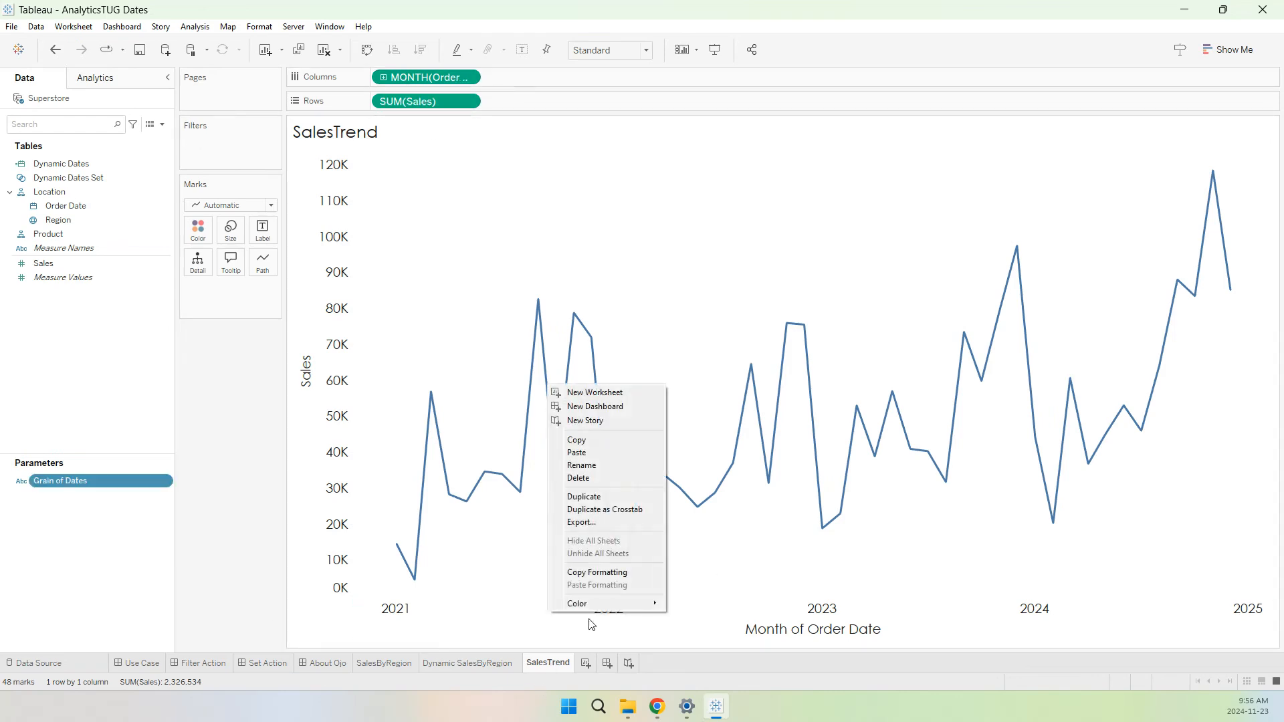
{"action": "left_click", "coordinate": [605, 497]}
{"action": "mouse_move", "coordinate": [627, 710]}
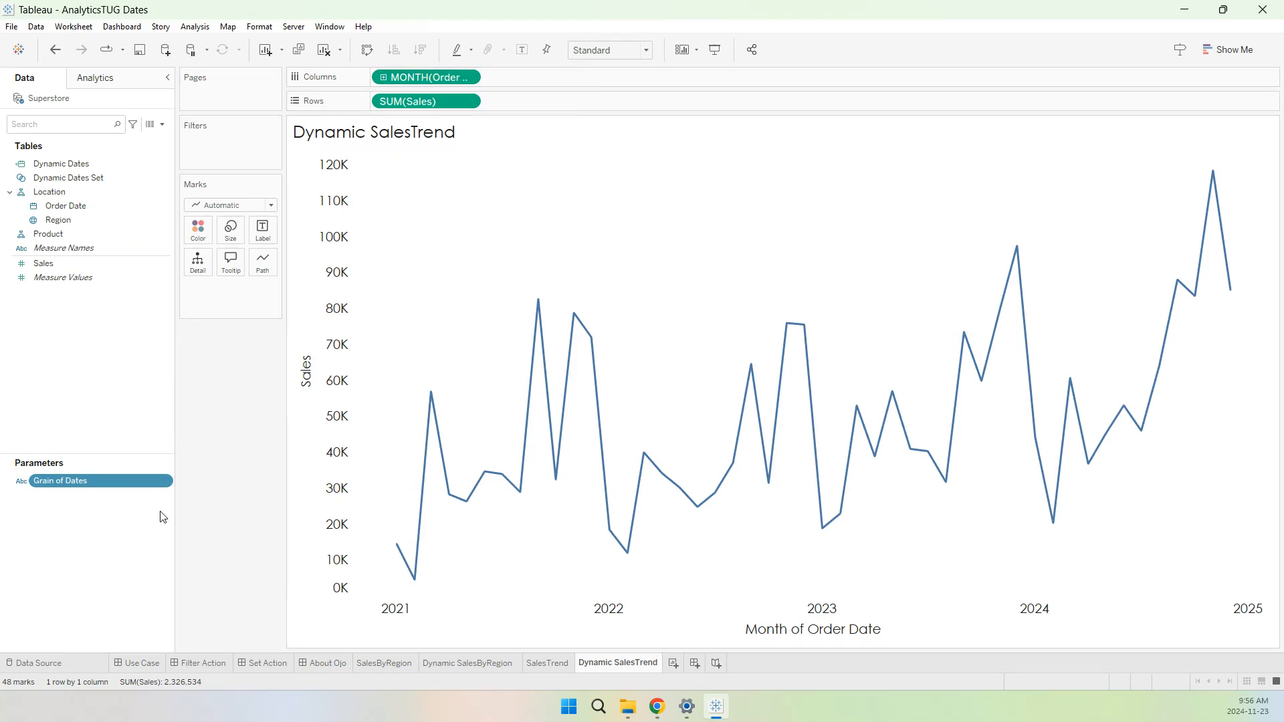
Show the Grain of Dates parameter control on the Dynamic SalesTrend sheet and review the parameter's name and allowable values
{"action": "right_click", "coordinate": [132, 486]}
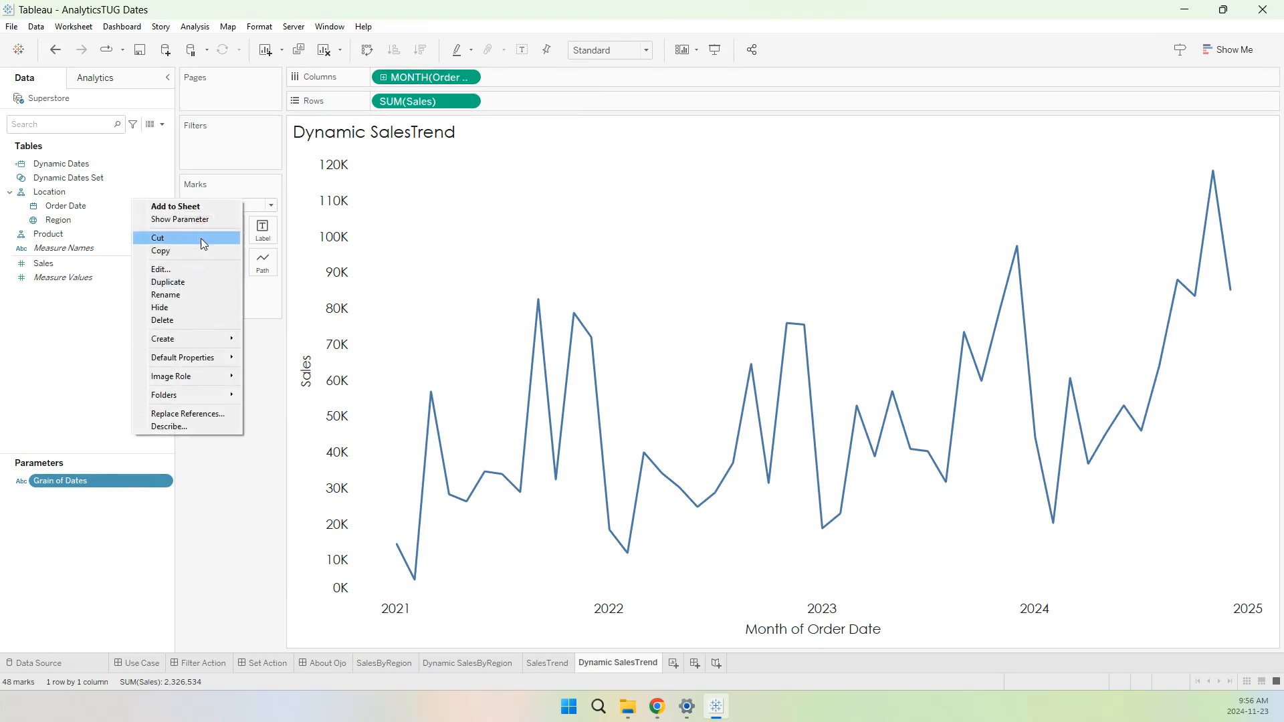
{"action": "left_click", "coordinate": [200, 221]}
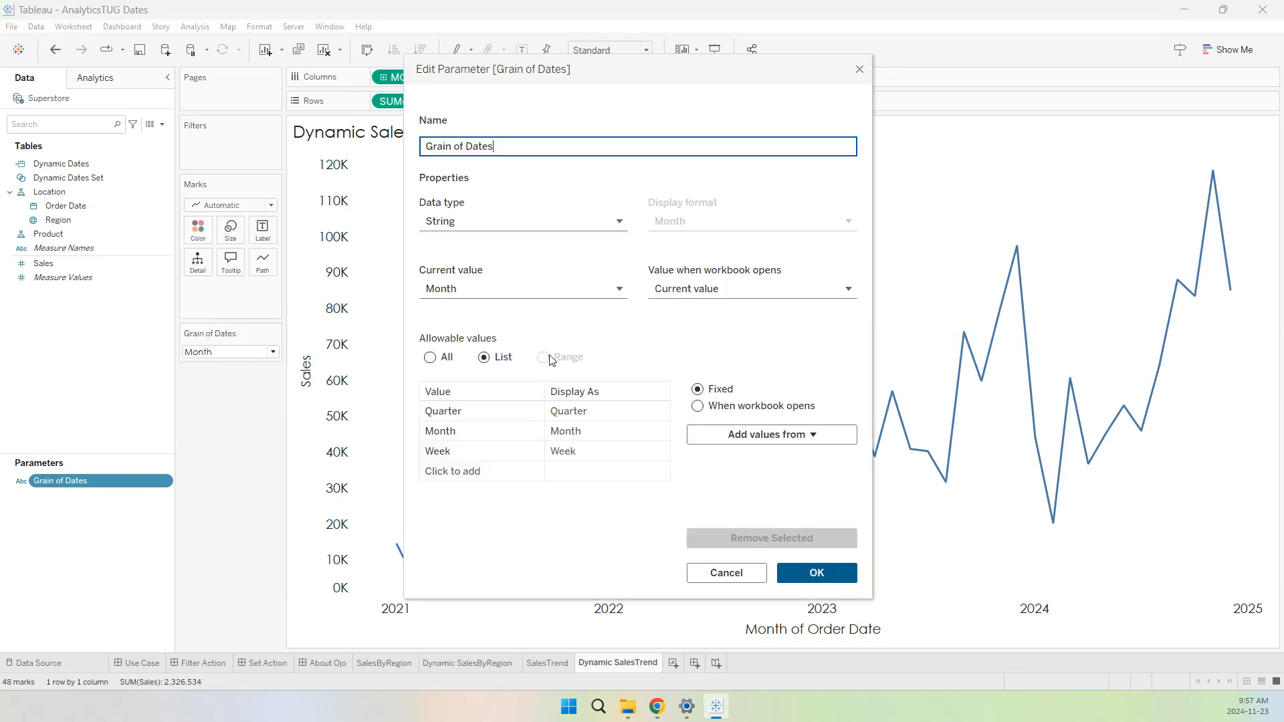
{"action": "left_click_drag", "start_coordinate": [509, 155], "coordinate": [400, 154]}
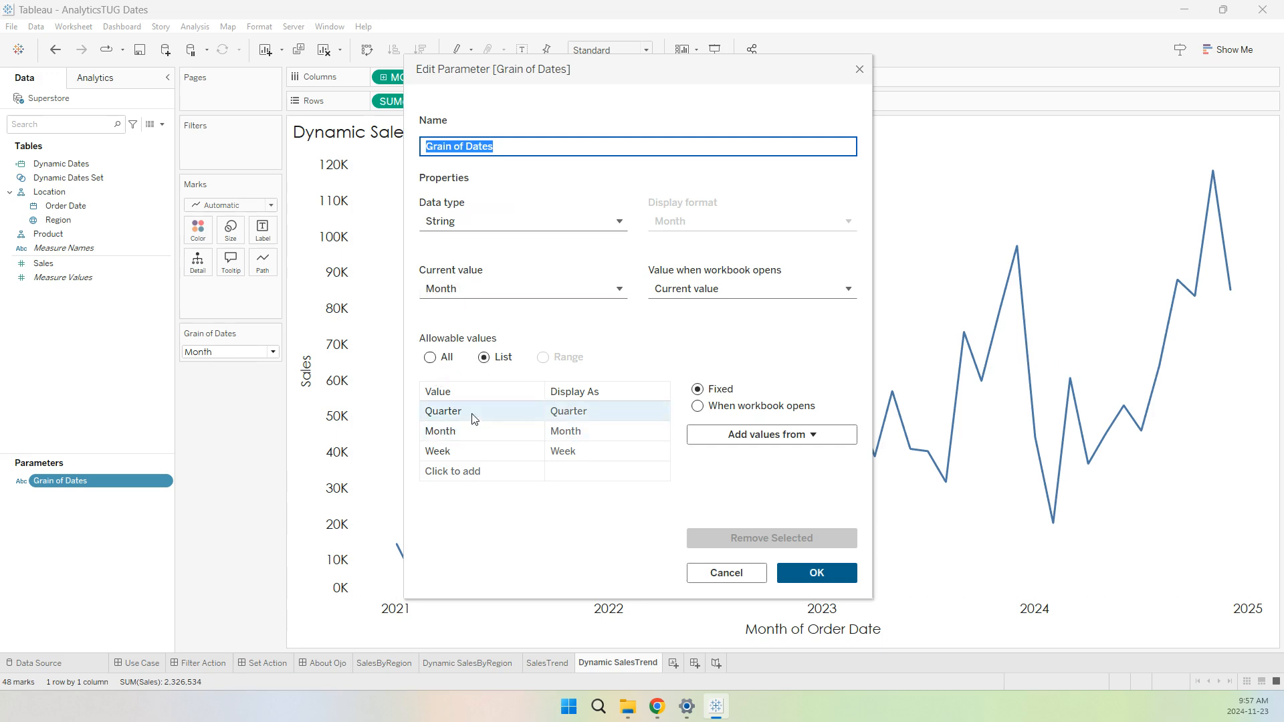
{"action": "left_click", "coordinate": [817, 571]}
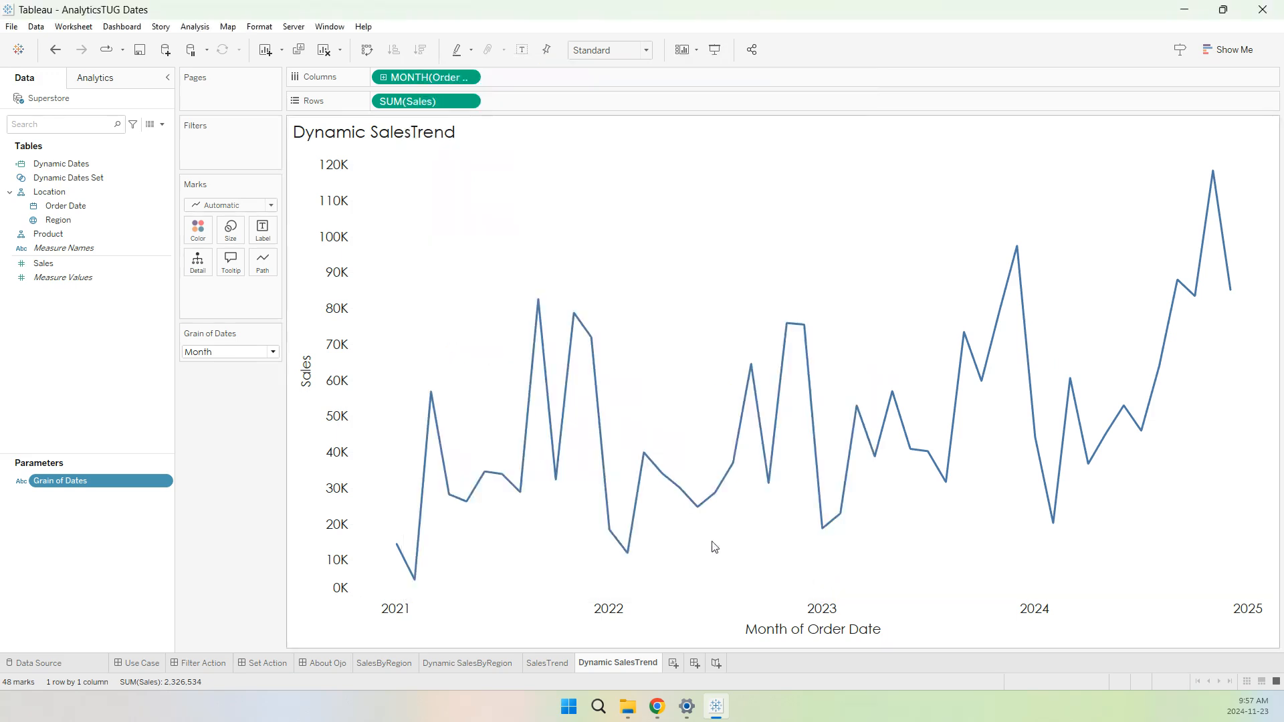
Examine the Dynamic Dates calculation, covering its CASE on Grain of Dates and the DATETRUNC expressions for quarter, month and week
{"action": "left_click", "coordinate": [117, 207]}
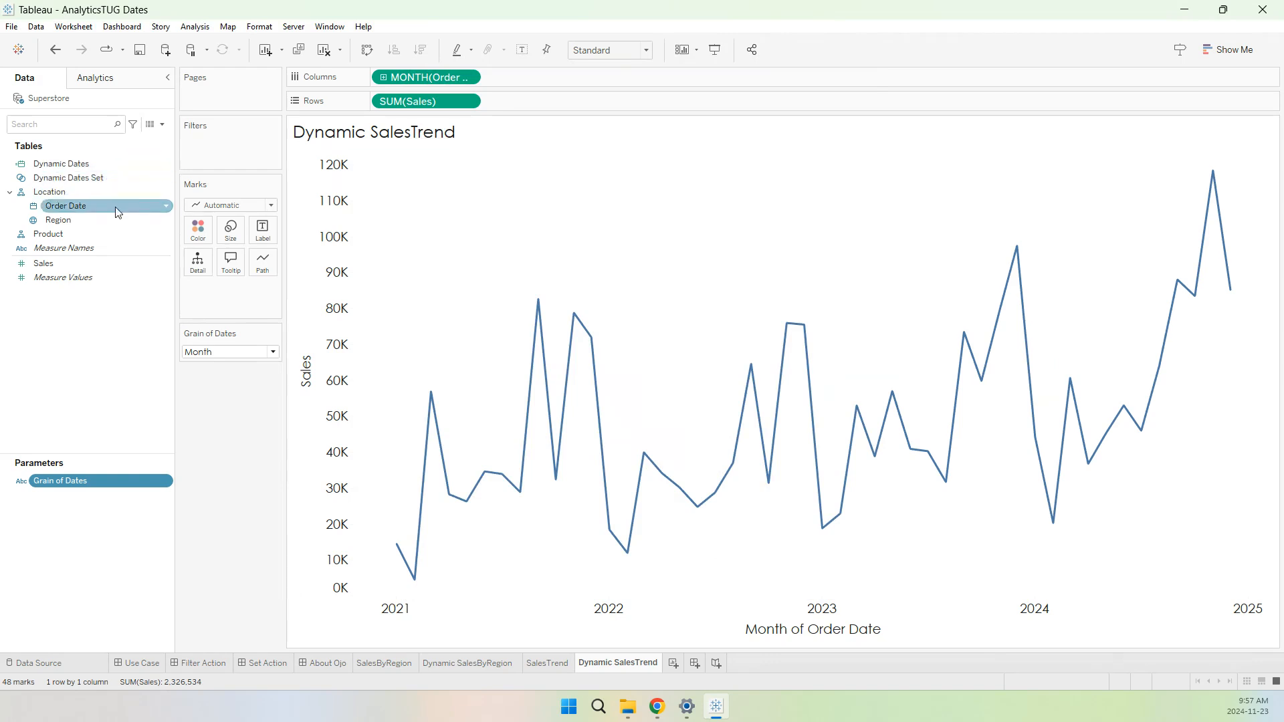
{"action": "right_click", "coordinate": [99, 166]}
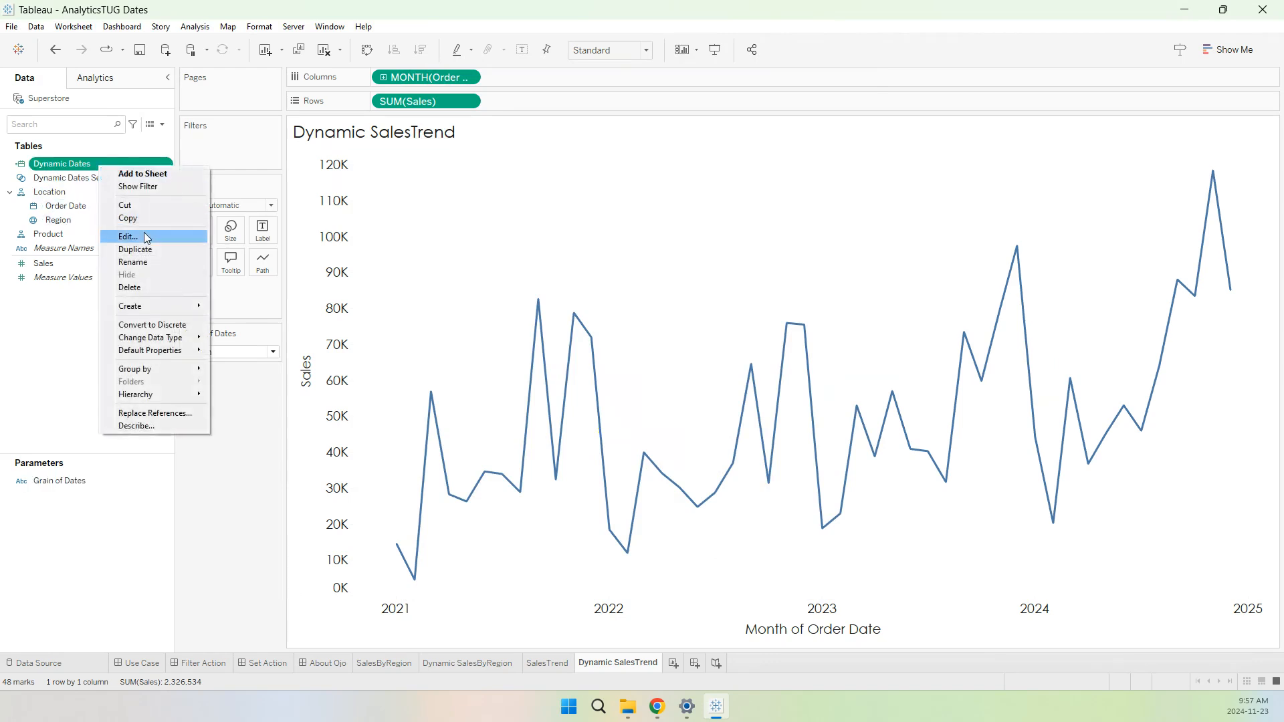
{"action": "left_click", "coordinate": [145, 237]}
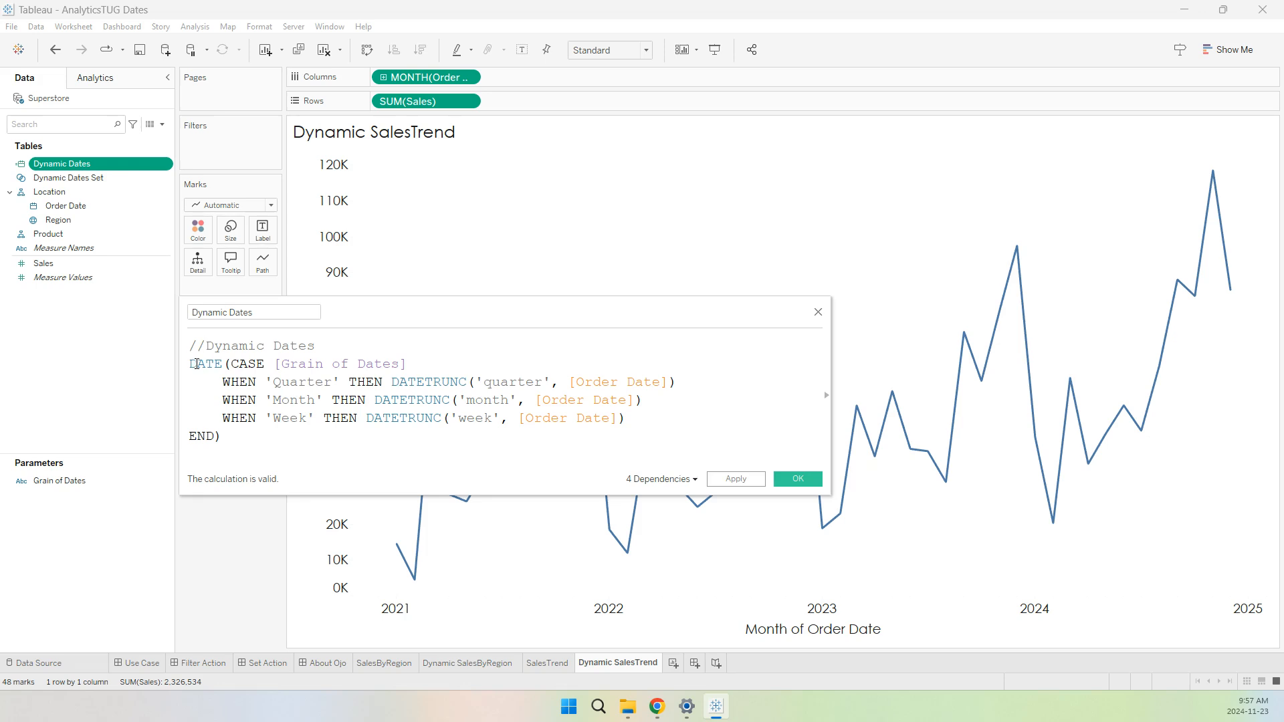
{"action": "left_click_drag", "start_coordinate": [232, 363], "coordinate": [408, 361]}
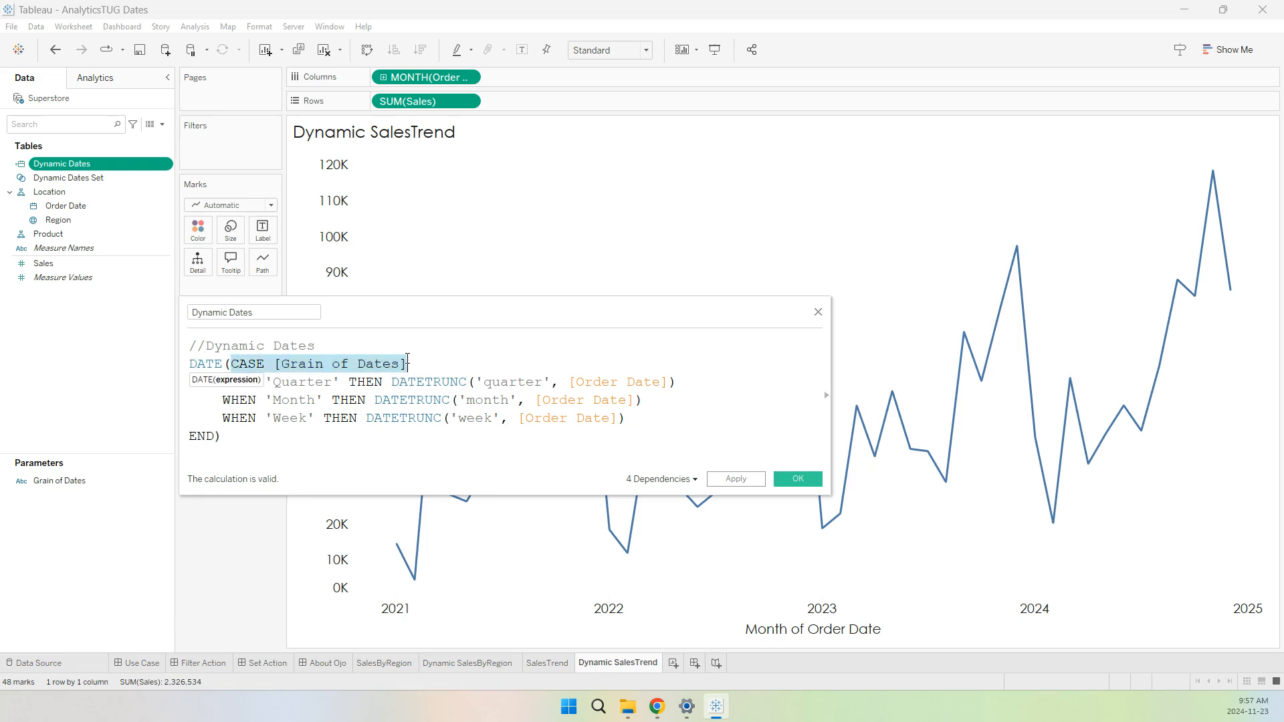
{"action": "left_click", "coordinate": [295, 386]}
{"action": "left_click_drag", "start_coordinate": [393, 382], "coordinate": [679, 380]}
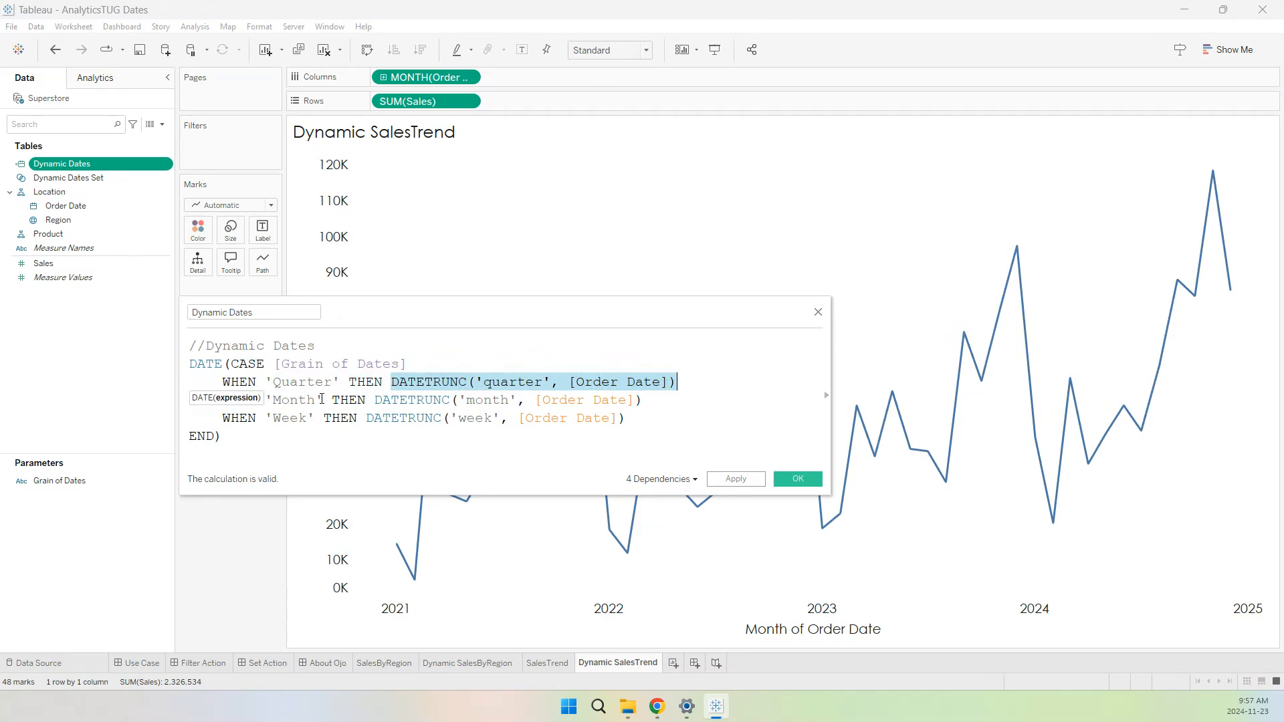
{"action": "left_click_drag", "start_coordinate": [374, 398], "coordinate": [660, 399]}
{"action": "left_click", "coordinate": [293, 418]}
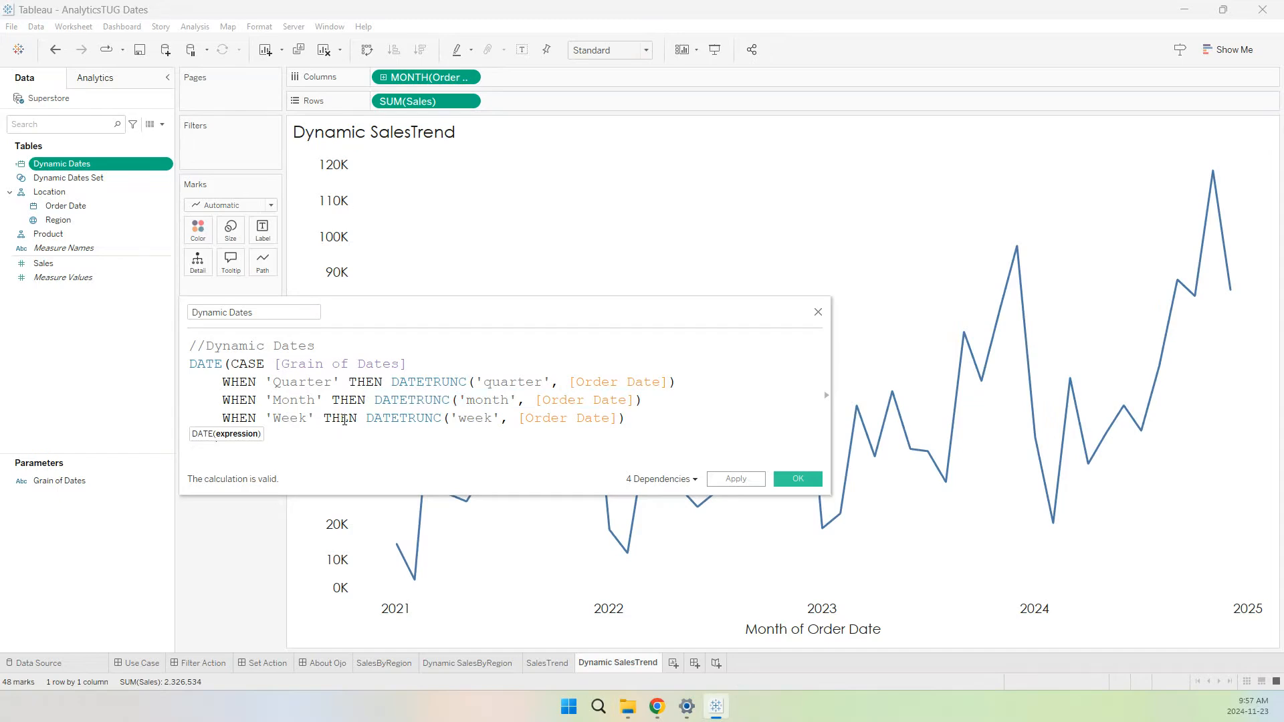
{"action": "left_click_drag", "start_coordinate": [367, 422], "coordinate": [627, 419]}
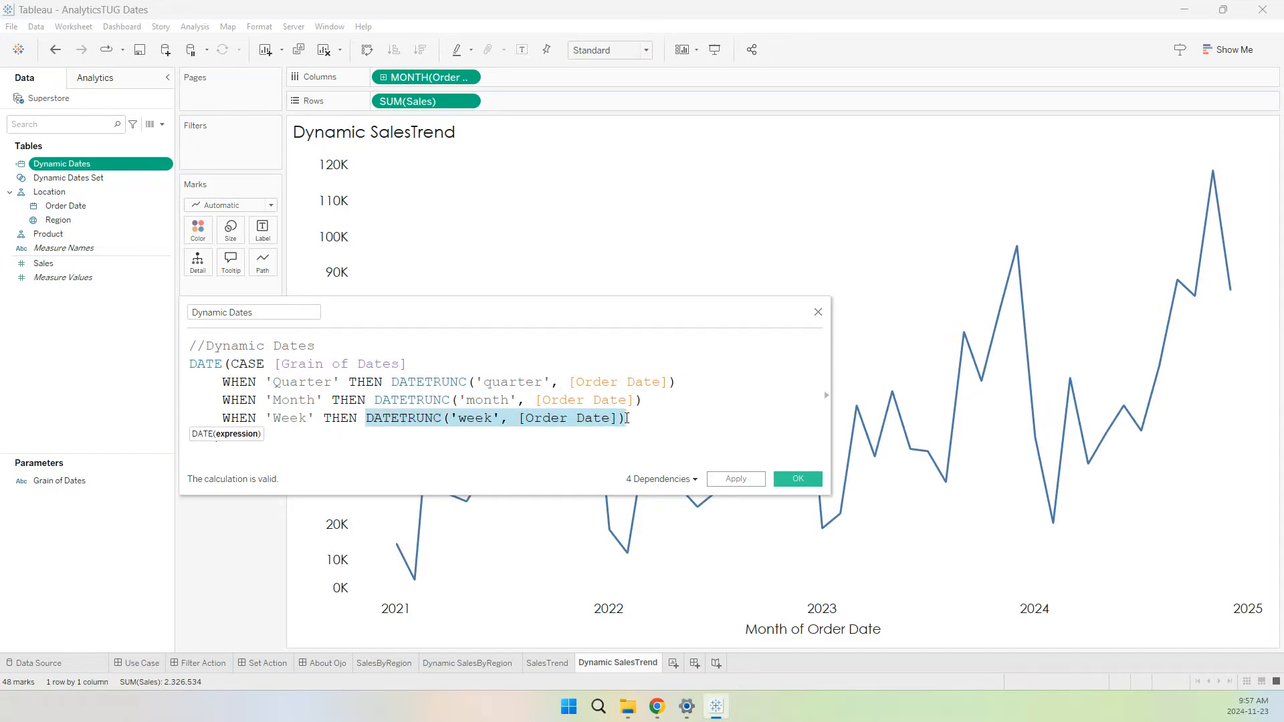
{"action": "left_click", "coordinate": [520, 444]}
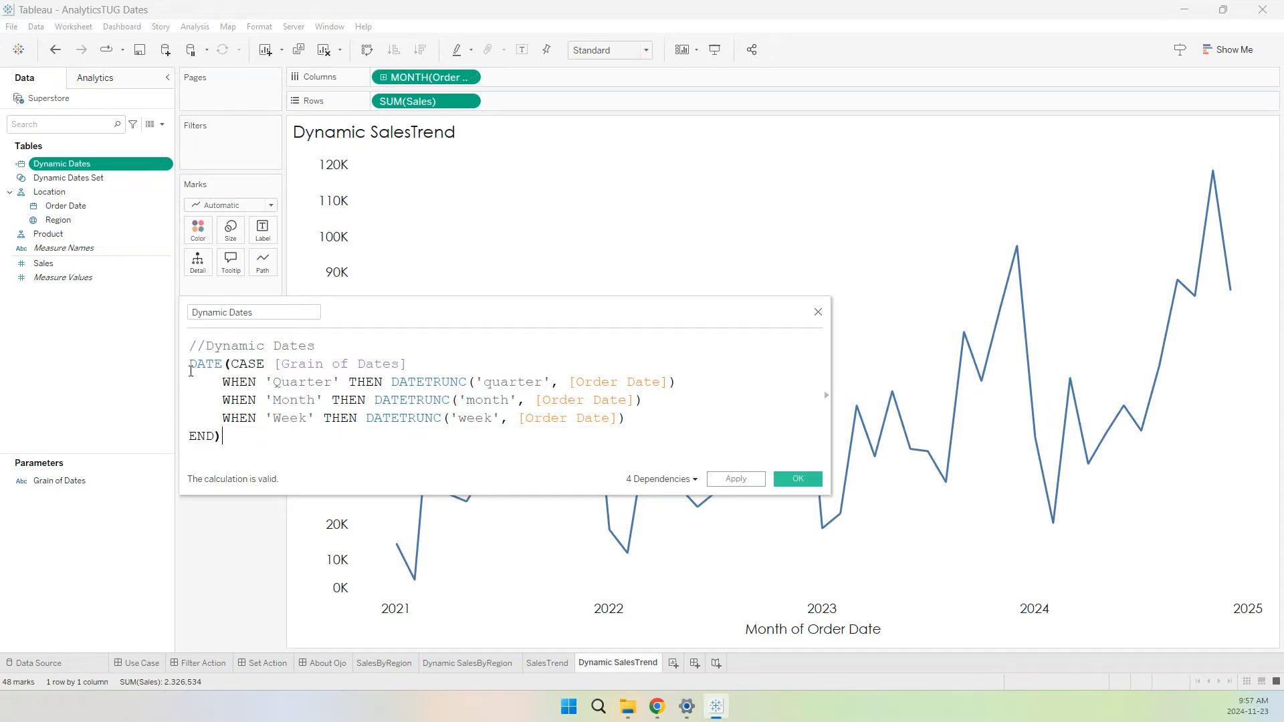
{"action": "left_click", "coordinate": [796, 477]}
Replace the monthly order date on Columns with the Dynamic Dates field as a continuous date
{"action": "left_click", "coordinate": [83, 167]}
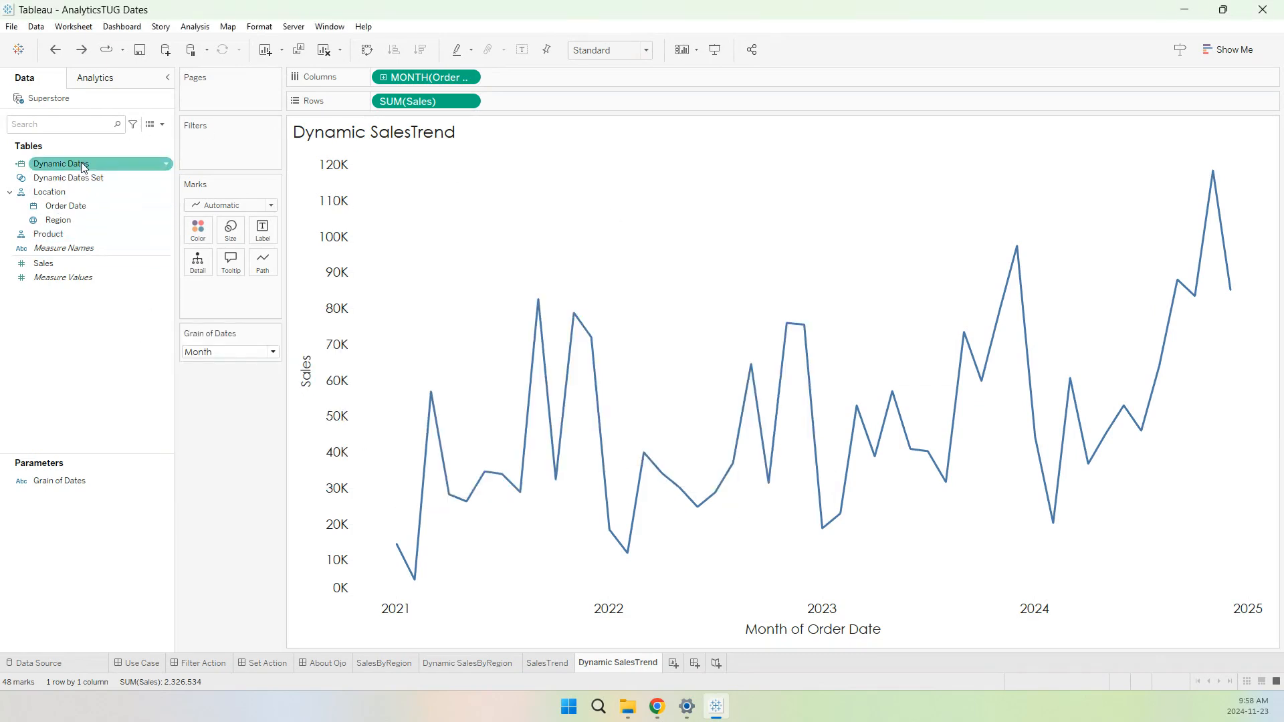
{"action": "left_click_drag", "start_coordinate": [84, 167], "coordinate": [422, 78]}
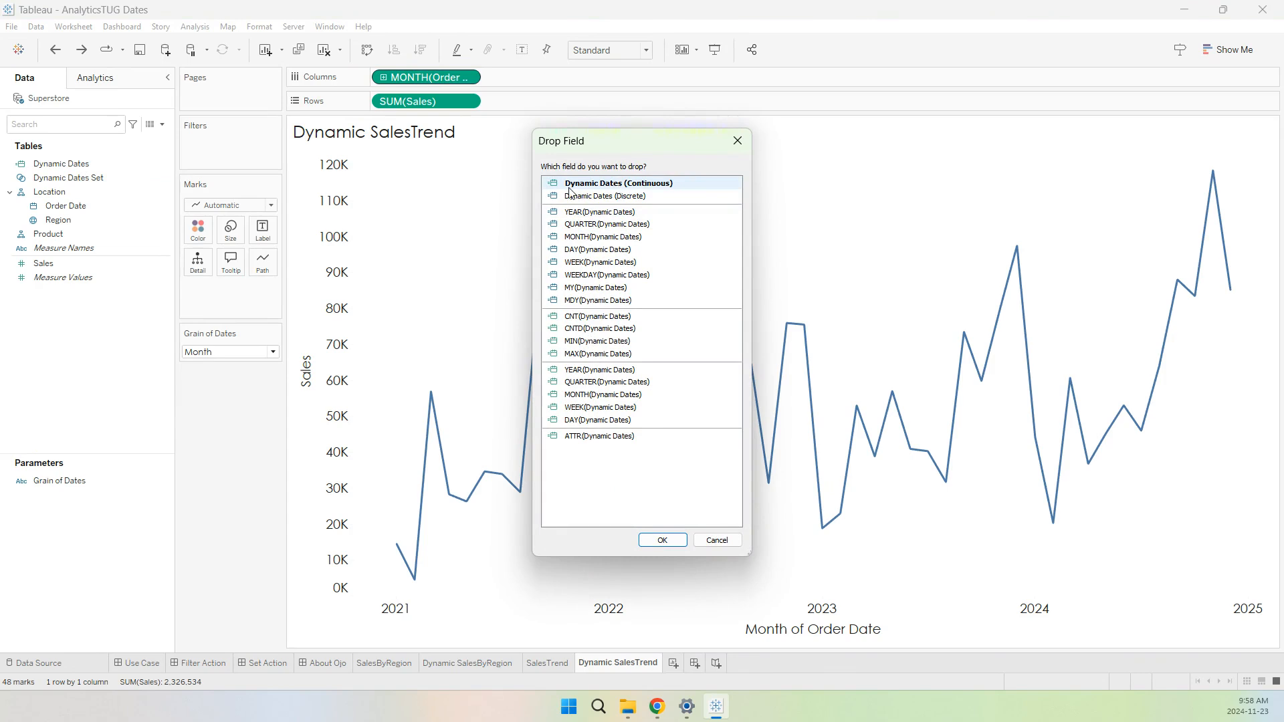
{"action": "double_click", "coordinate": [610, 186]}
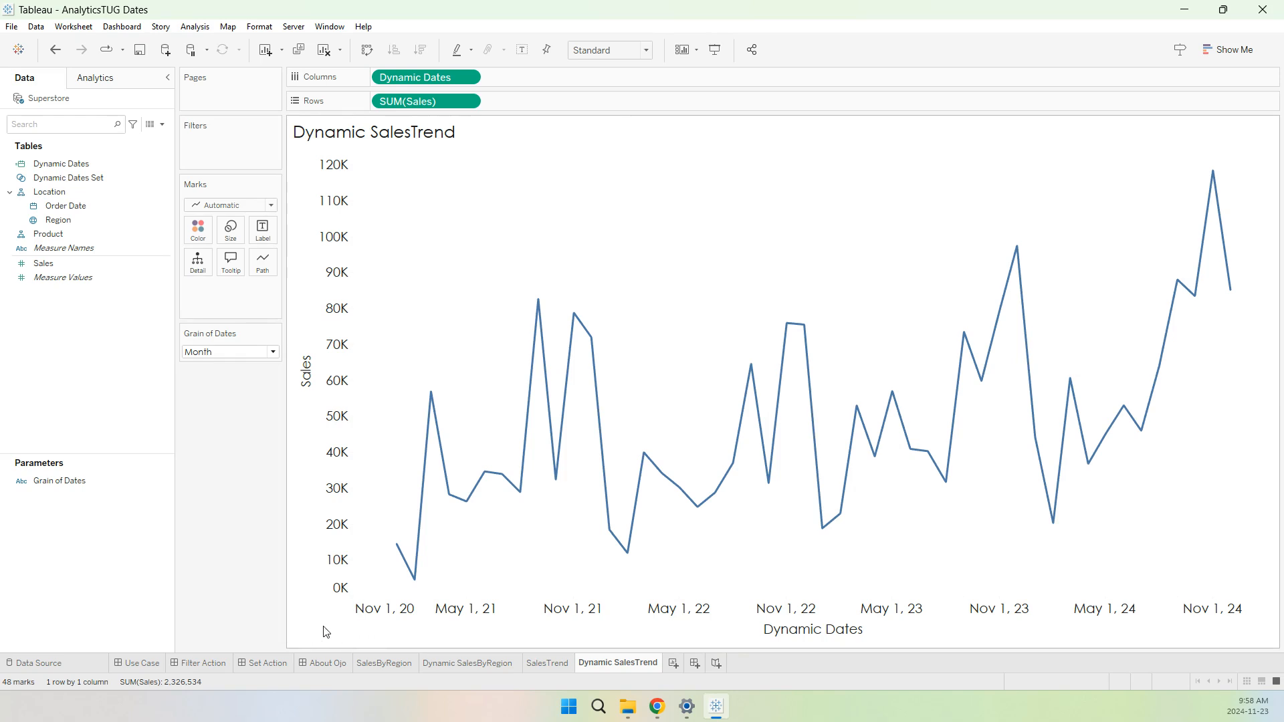
Test the Grain of Dates parameter on the trend chart by switching between Quarter, Week and Month, finishing on Month
{"action": "left_click", "coordinate": [273, 352]}
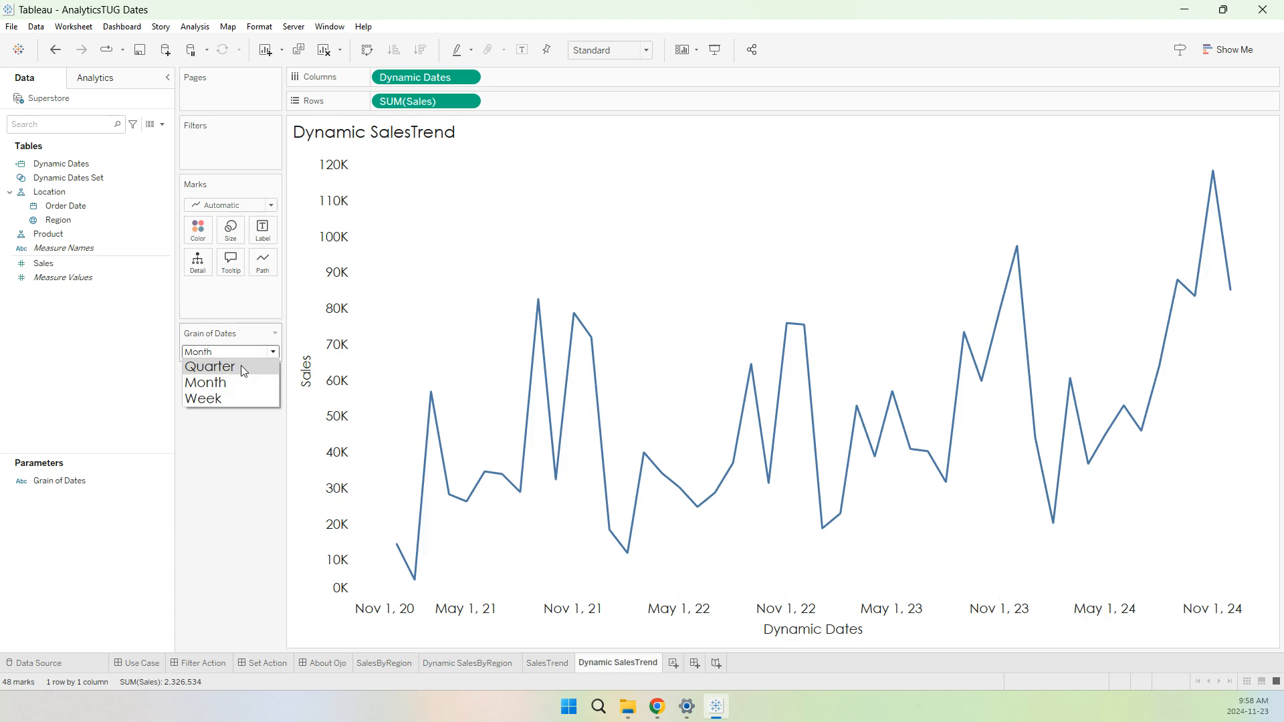
{"action": "left_click", "coordinate": [244, 369]}
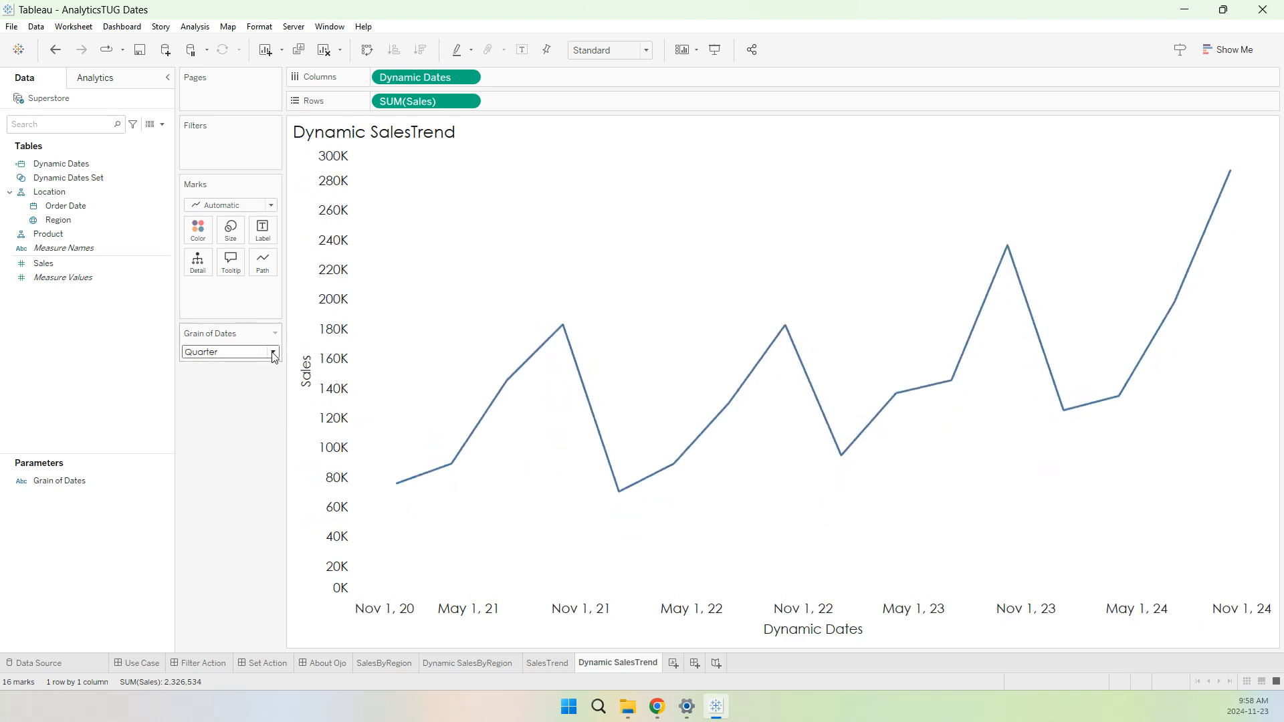
{"action": "left_click", "coordinate": [273, 353]}
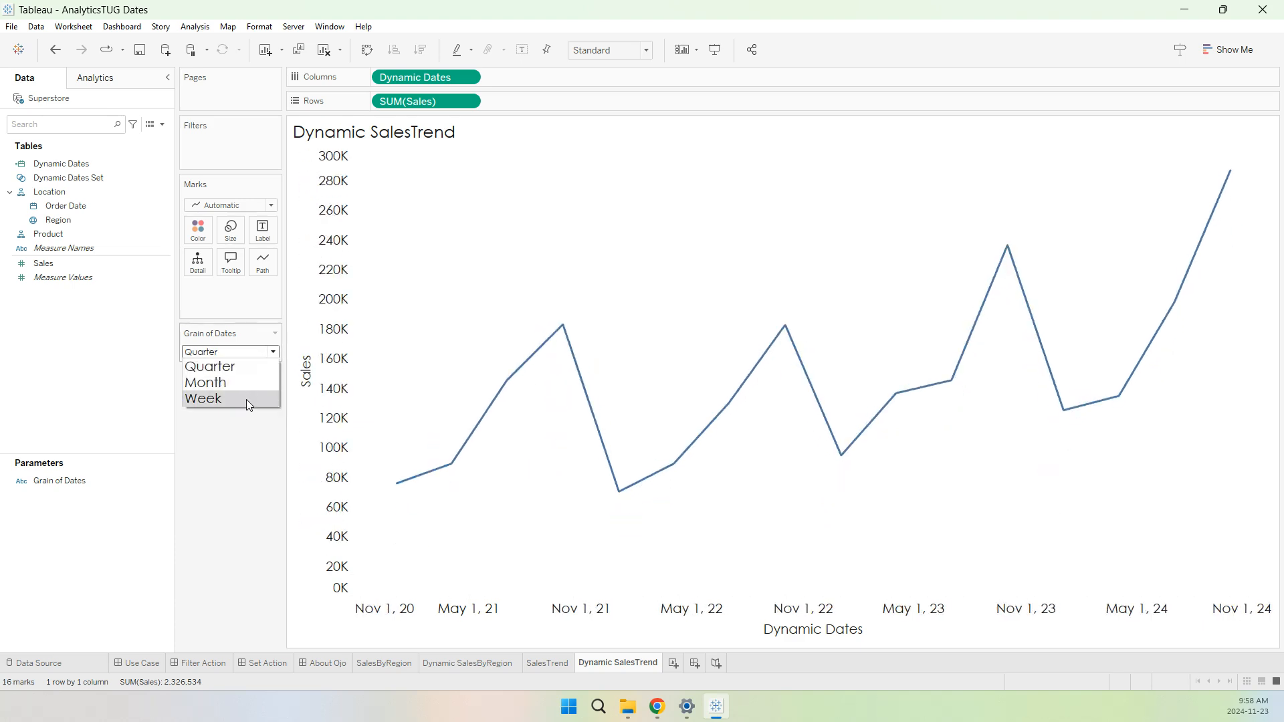
{"action": "left_click", "coordinate": [246, 399]}
{"action": "left_click", "coordinate": [248, 352]}
{"action": "left_click", "coordinate": [251, 381]}
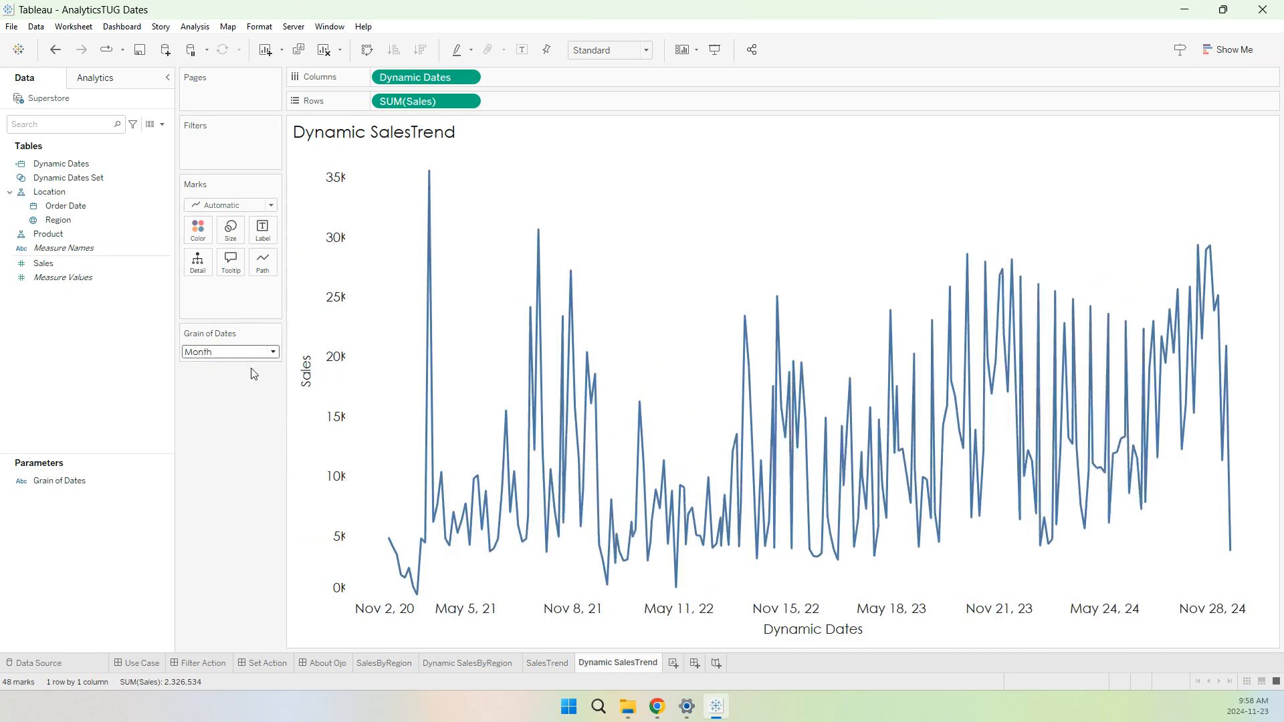
{"action": "left_click", "coordinate": [251, 352]}
{"action": "left_click", "coordinate": [248, 366]}
Look through the SalesByRegion, Dynamic SalesByRegion, SalesTrend and Dynamic SalesTrend worksheets in turn
{"action": "left_click", "coordinate": [386, 665]}
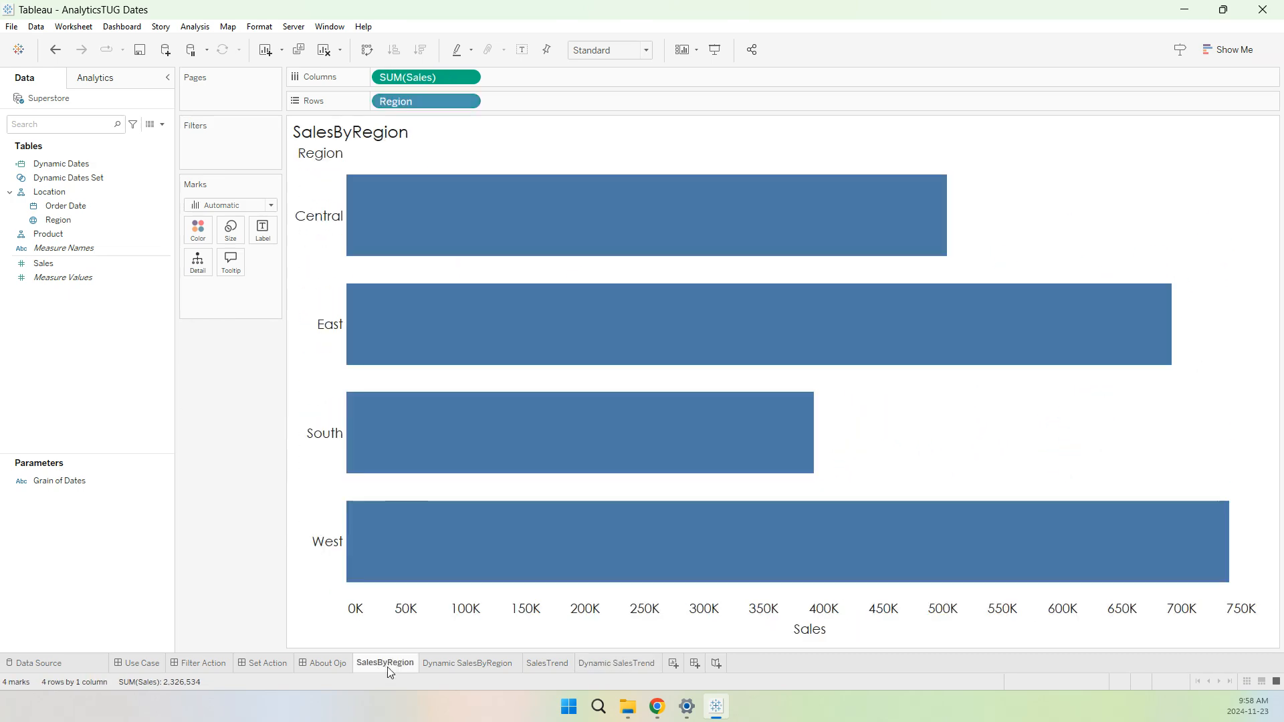
{"action": "left_click", "coordinate": [467, 663]}
{"action": "left_click", "coordinate": [543, 663]}
{"action": "left_click", "coordinate": [618, 663]}
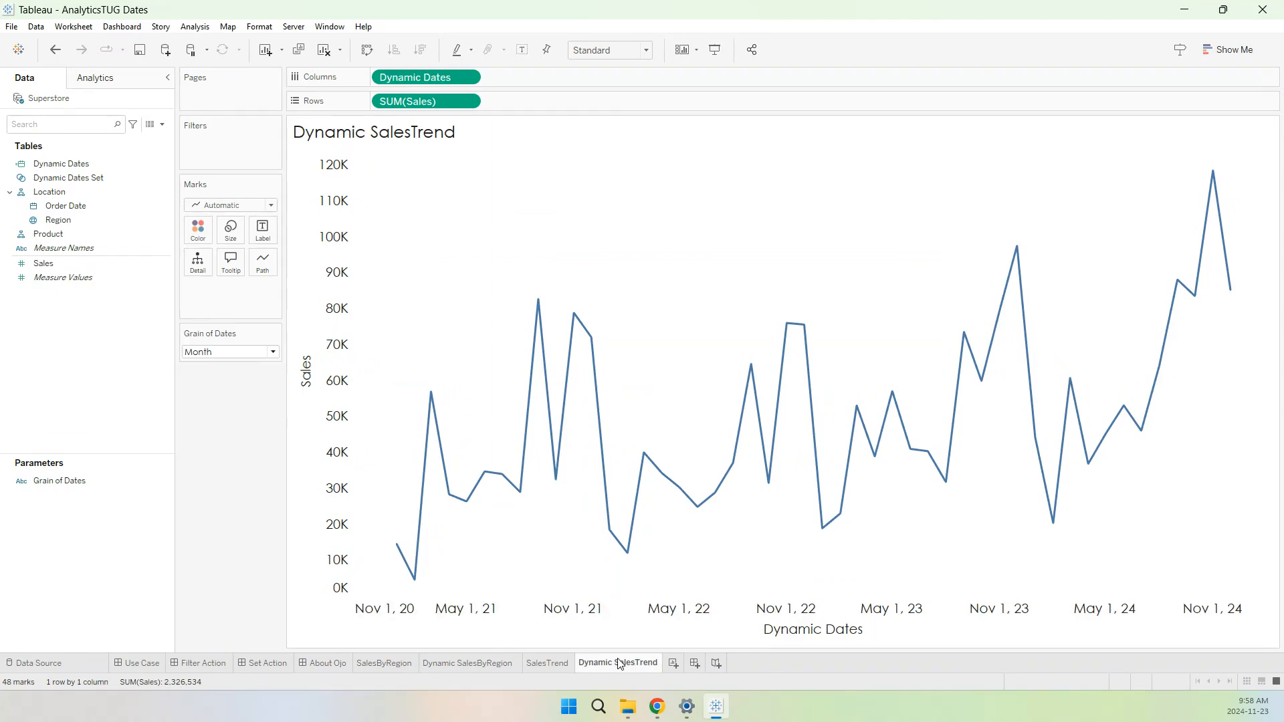
On the Filter Action dashboard, edit the sheet's filter action so Sales Trend is excluded from its targets, leaving only Sales by Region
{"action": "left_click", "coordinate": [206, 663]}
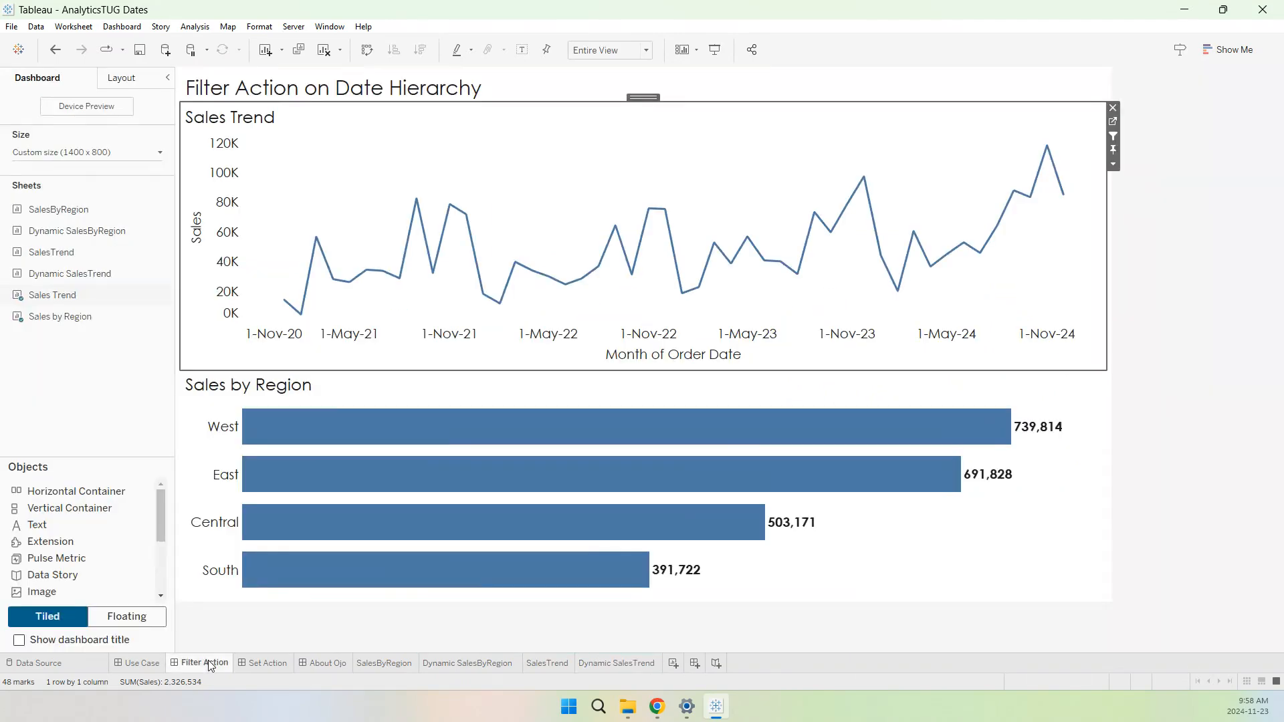
{"action": "left_click", "coordinate": [1123, 366]}
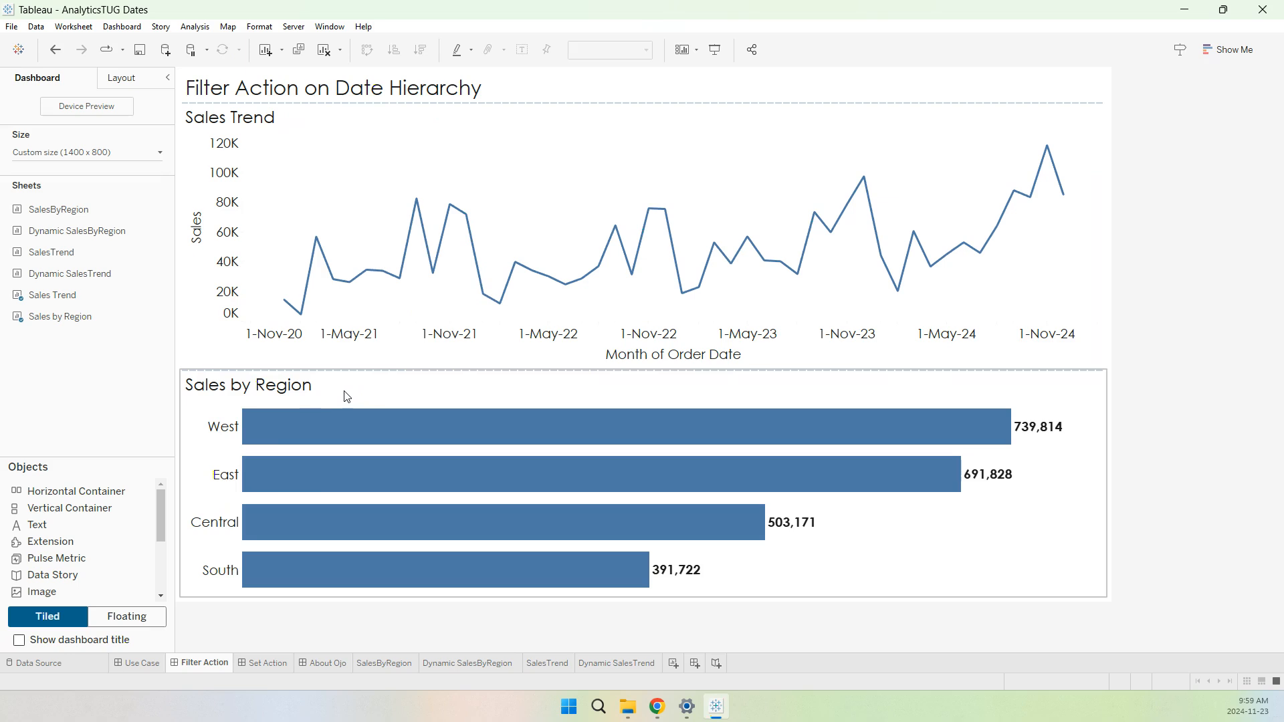
{"action": "left_click", "coordinate": [126, 28]}
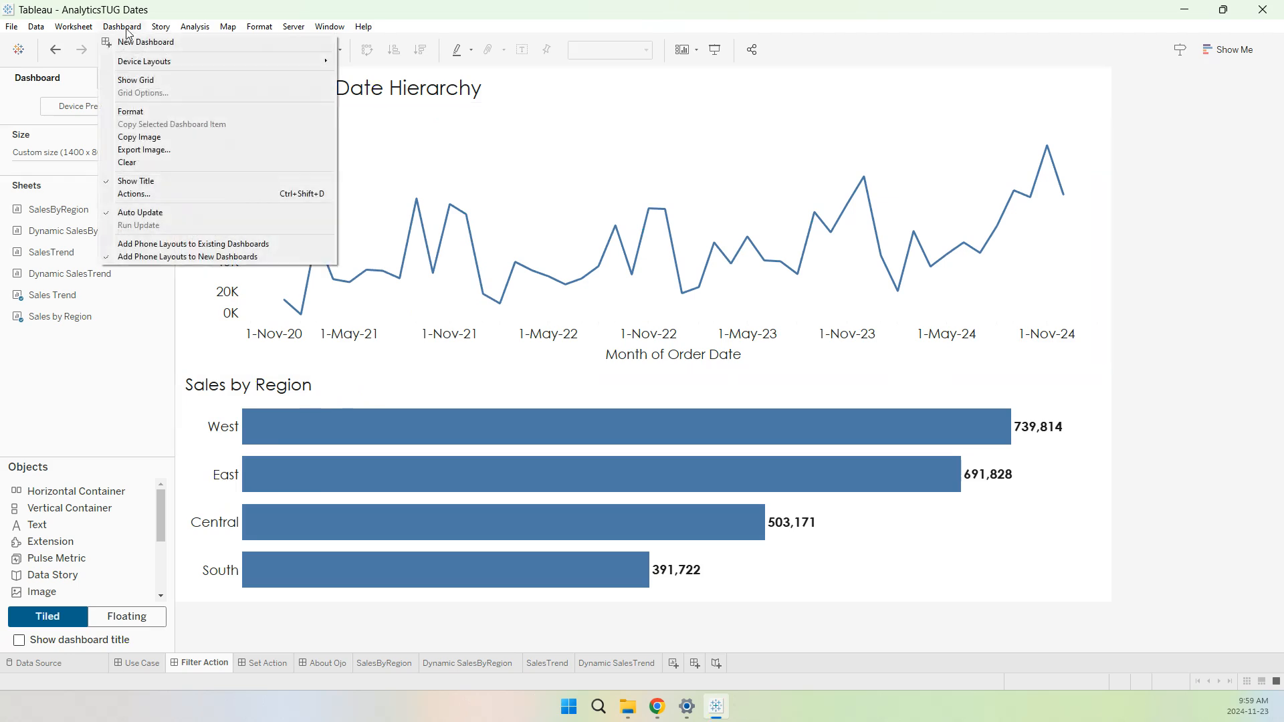
{"action": "left_click", "coordinate": [162, 193]}
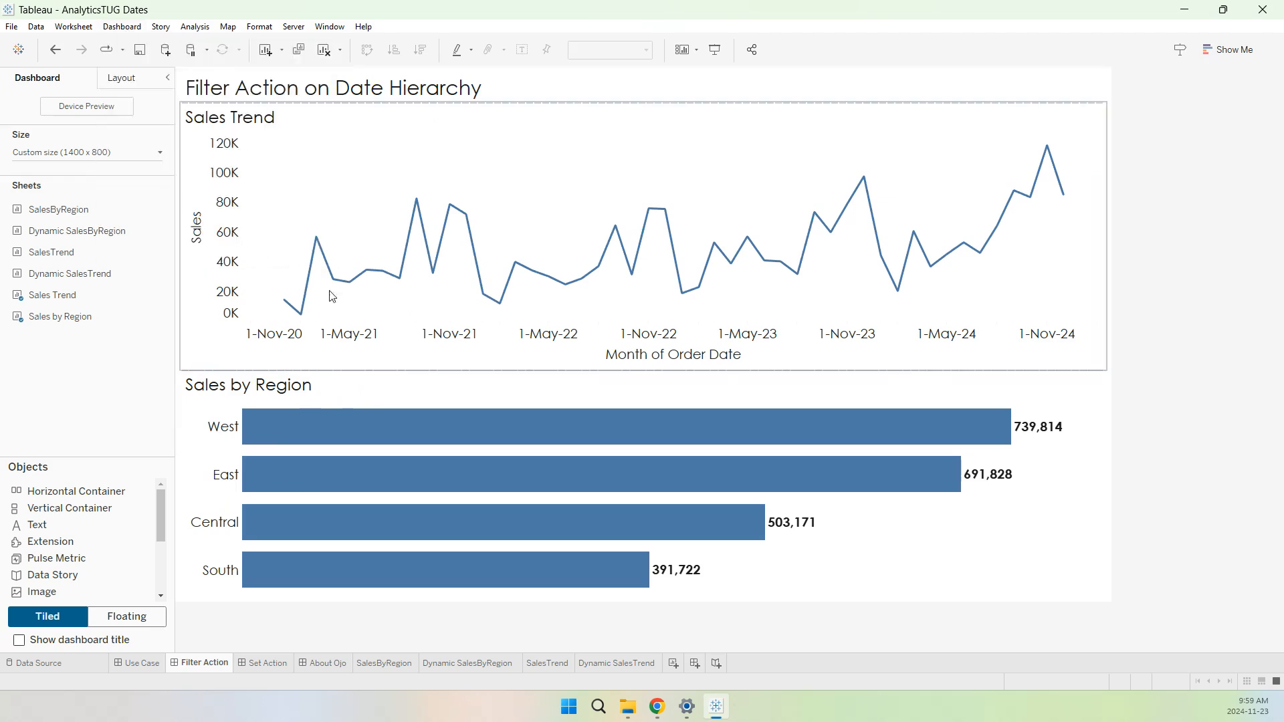
{"action": "left_click", "coordinate": [523, 252]}
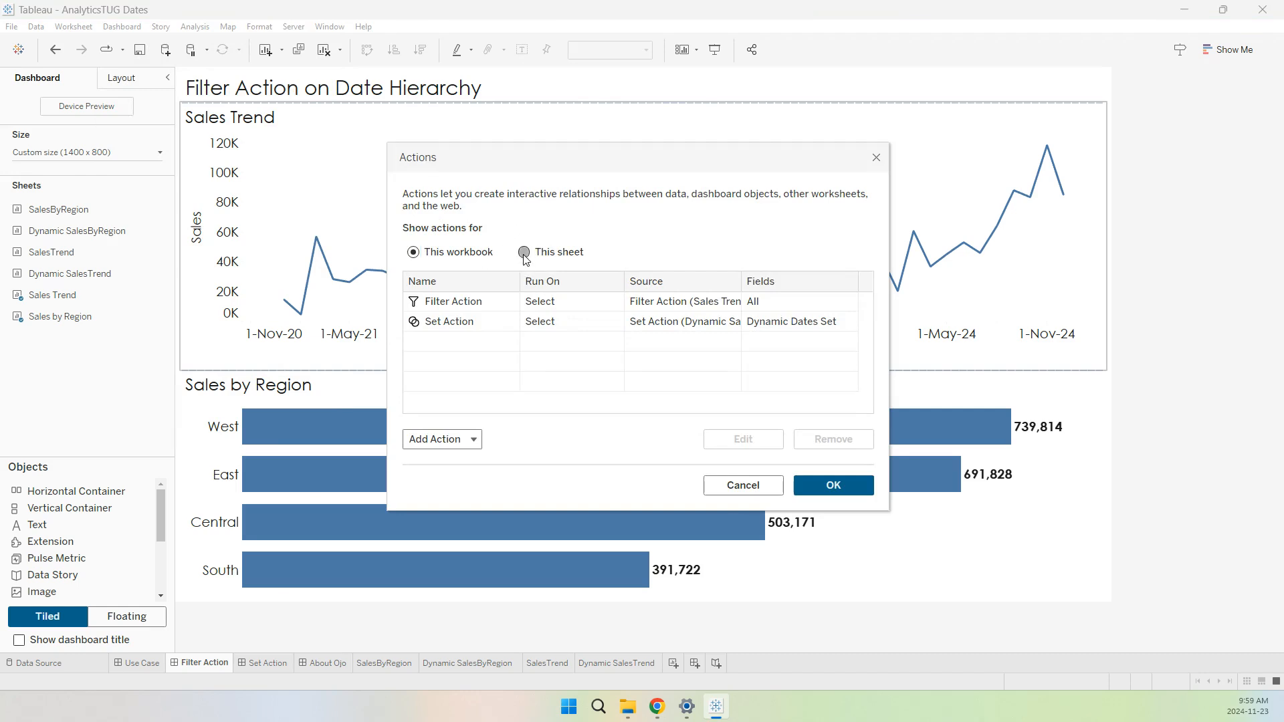
{"action": "left_click", "coordinate": [438, 309]}
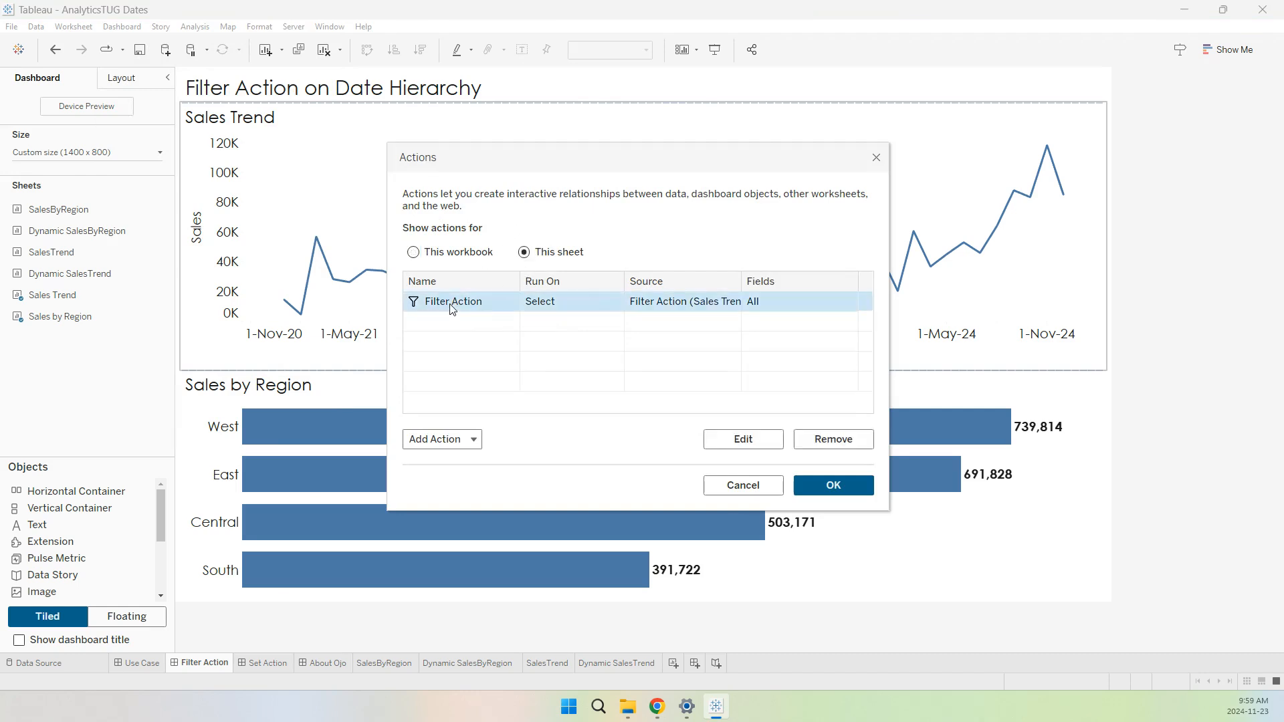
{"action": "left_click", "coordinate": [743, 438]}
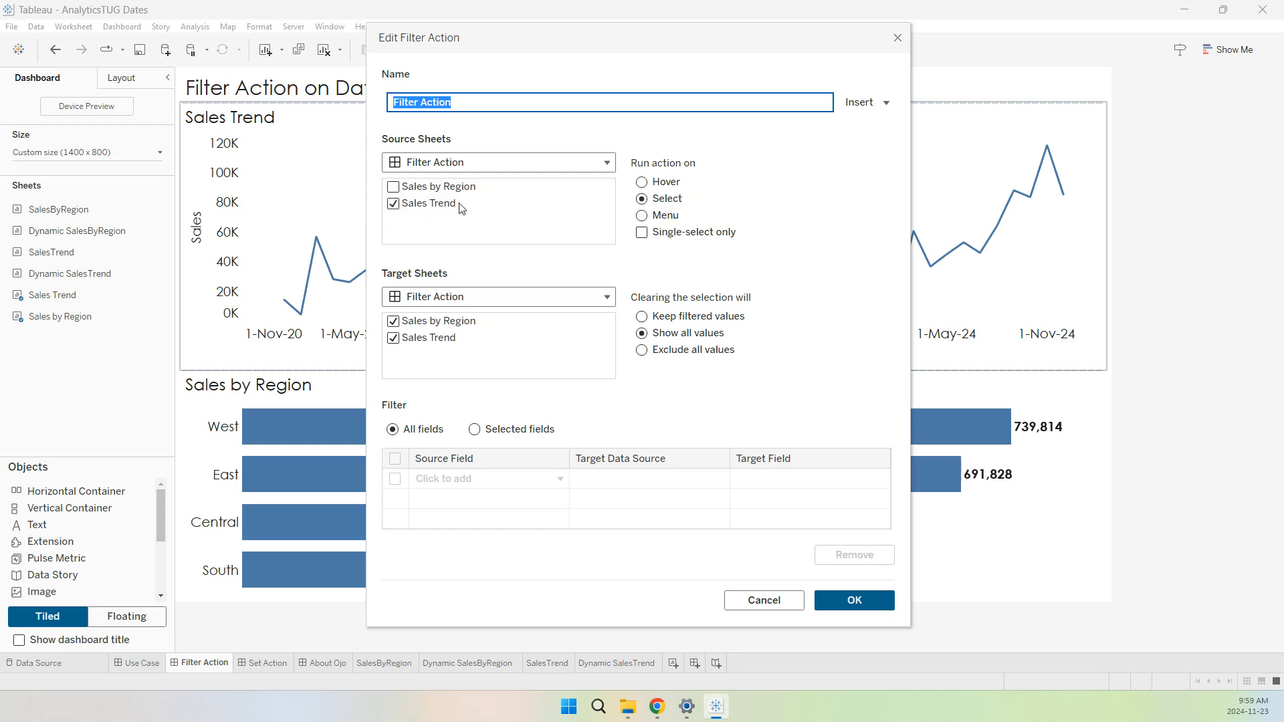
{"action": "left_click", "coordinate": [393, 338]}
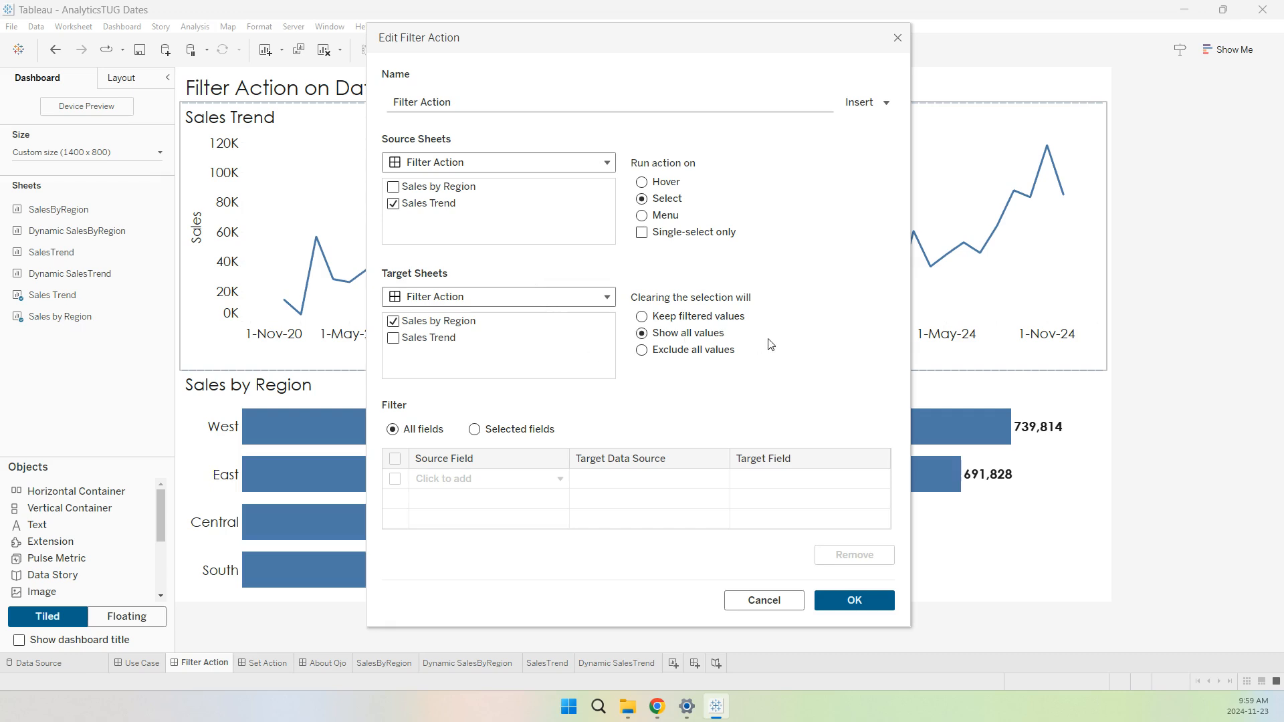
{"action": "left_click", "coordinate": [854, 600]}
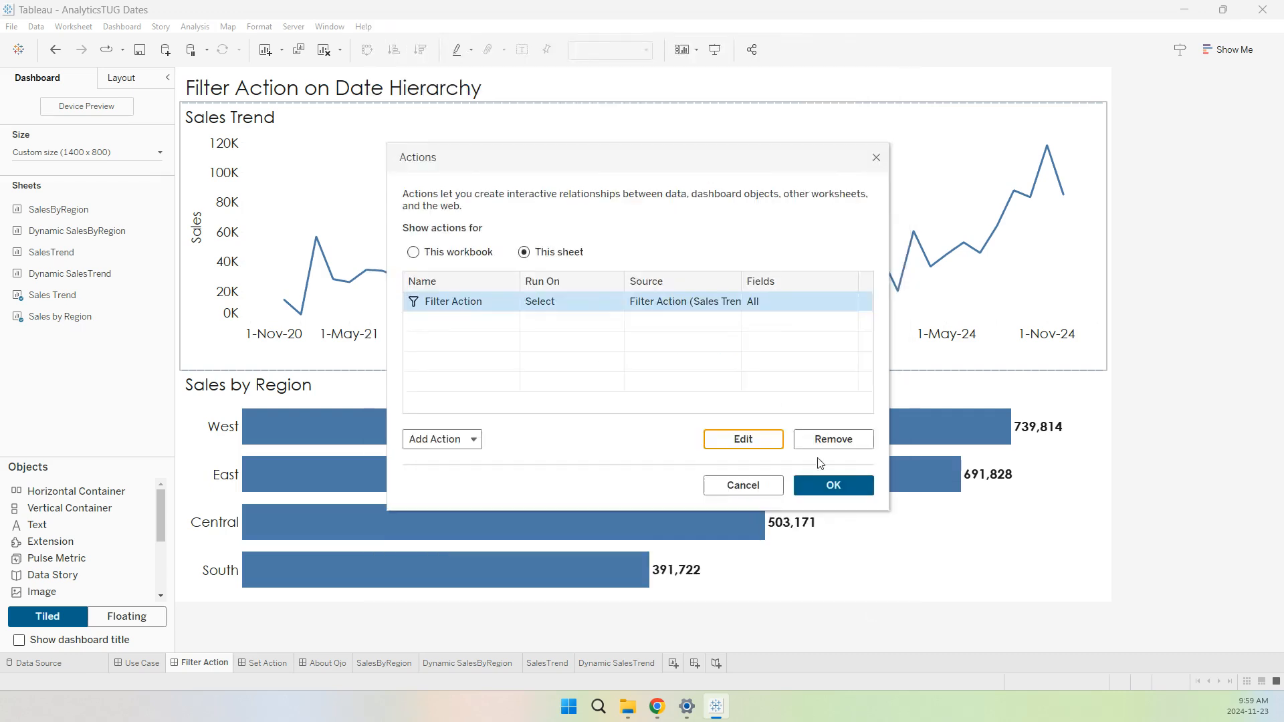
{"action": "left_click", "coordinate": [830, 485]}
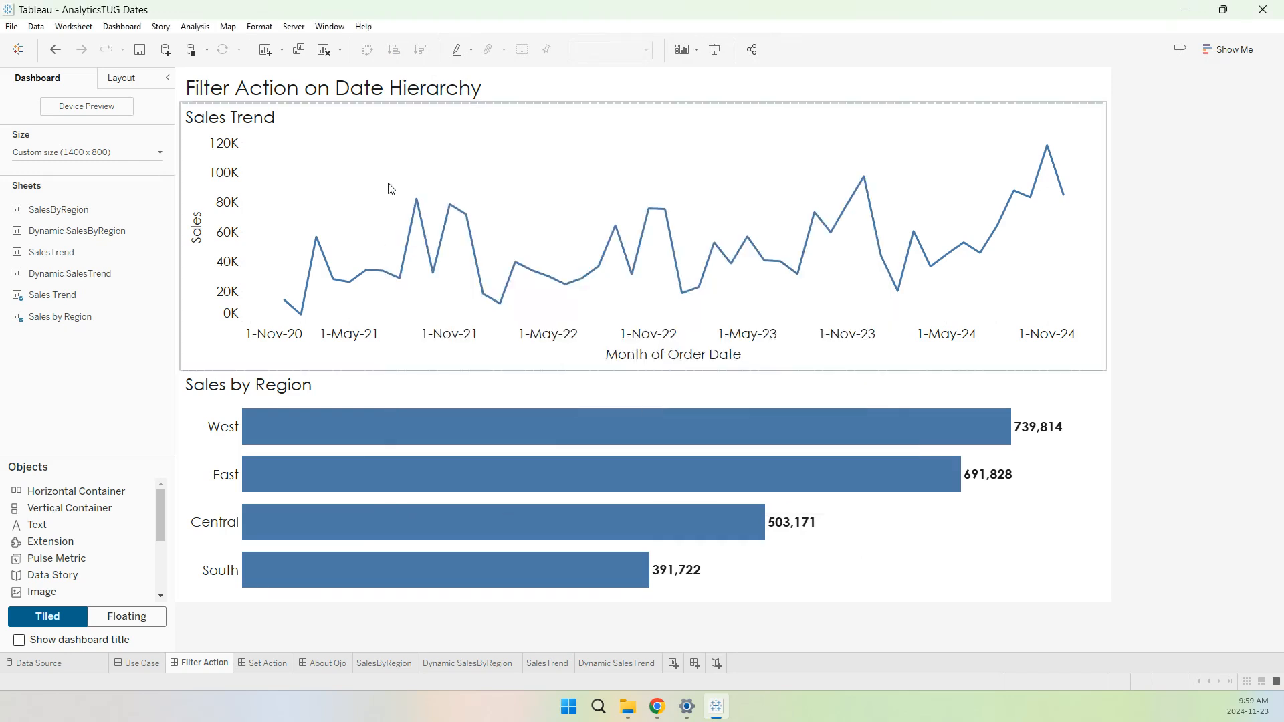
Test the filter action by selecting the late-2021 peak marks in the Sales Trend chart and clearing the selection
{"action": "left_click_drag", "start_coordinate": [391, 188], "coordinate": [498, 244]}
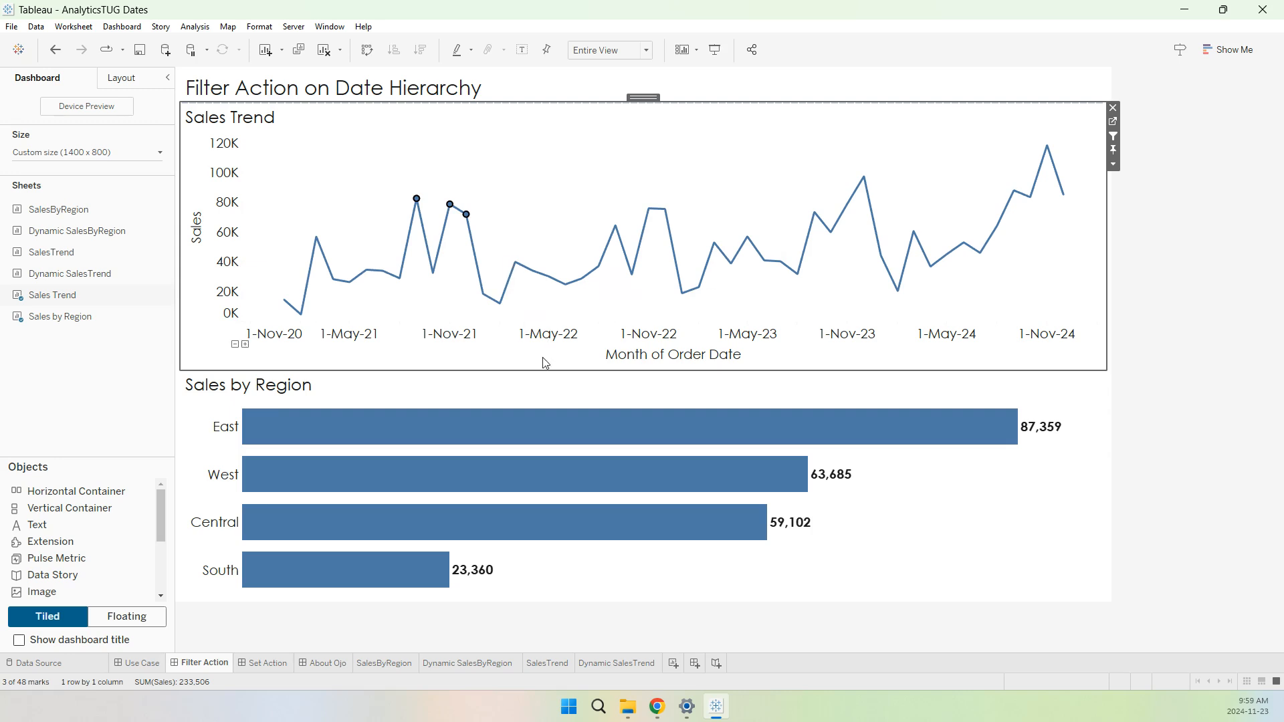
{"action": "left_click", "coordinate": [494, 195]}
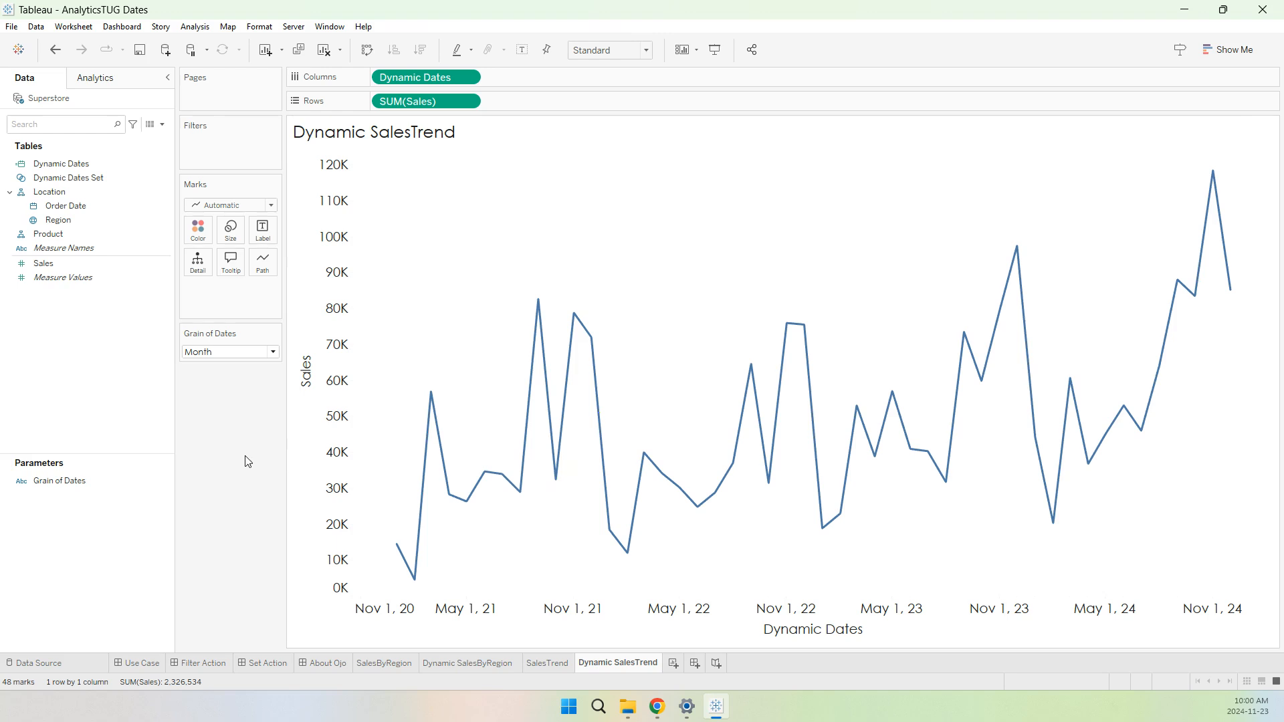
Open the set creation settings for the Dynamic Dates field on the Dynamic SalesTrend worksheet
{"action": "right_click", "coordinate": [115, 164]}
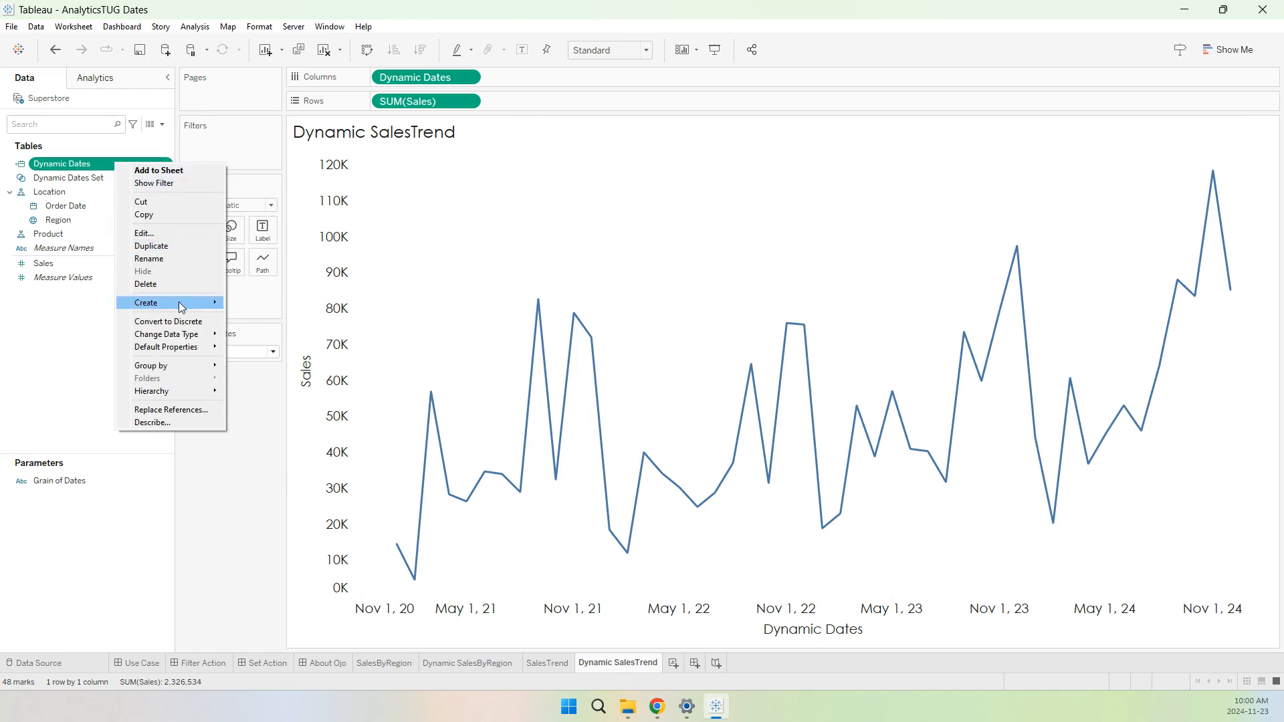
{"action": "mouse_move", "coordinate": [180, 304]}
{"action": "left_click", "coordinate": [250, 315]}
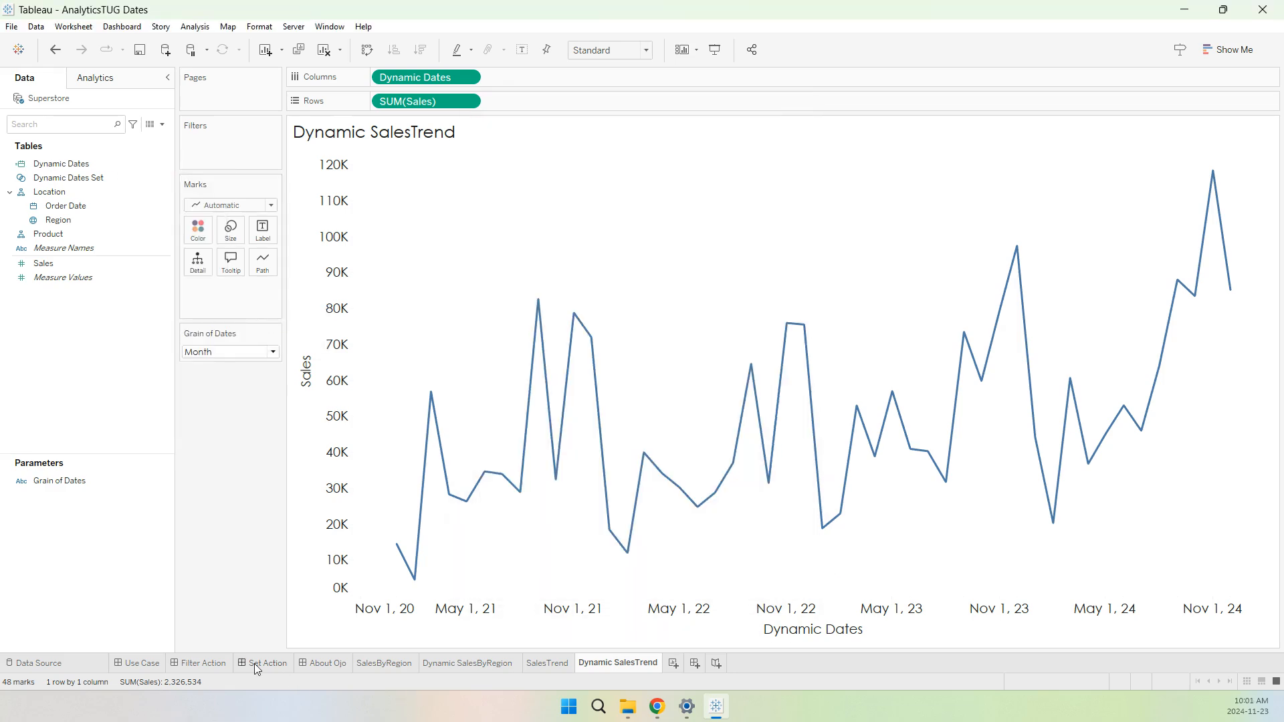
Review the Set Action dashboard, covering its Dynamic Sales Trend chart, Dynamic Sales by Region chart and the Grain of Dates choices
{"action": "left_click", "coordinate": [254, 663]}
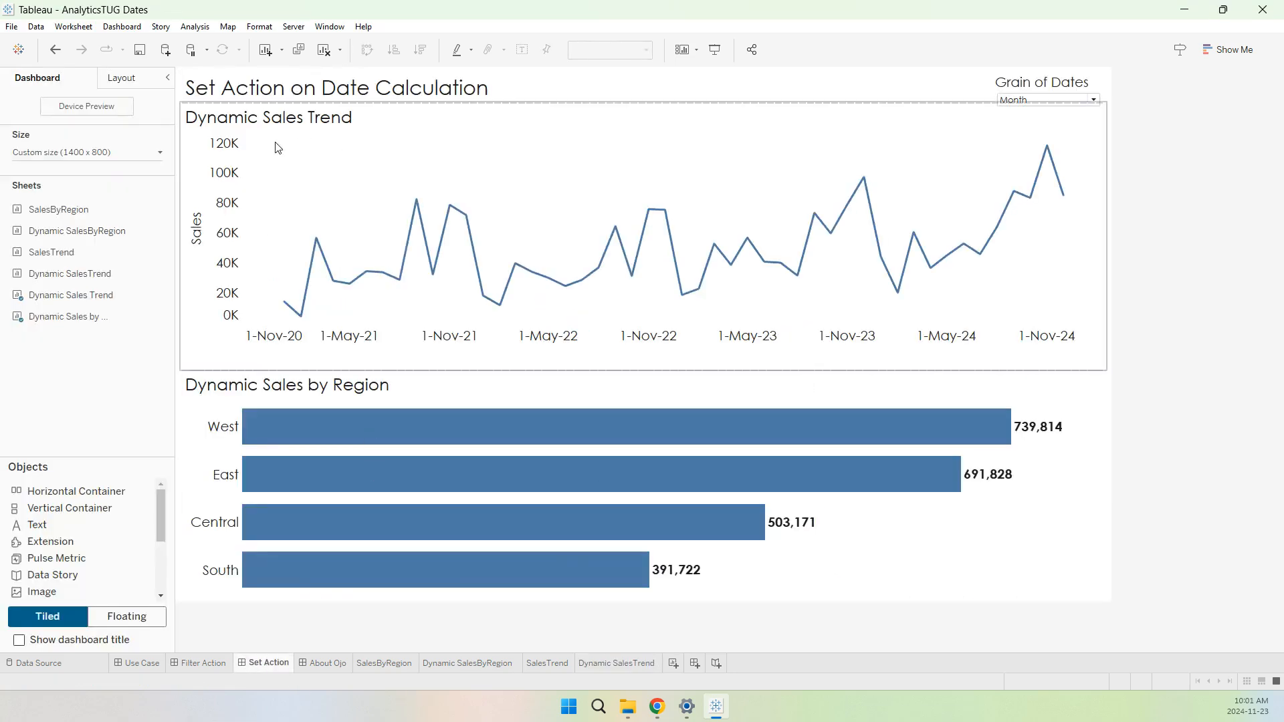
{"action": "left_click", "coordinate": [294, 157]}
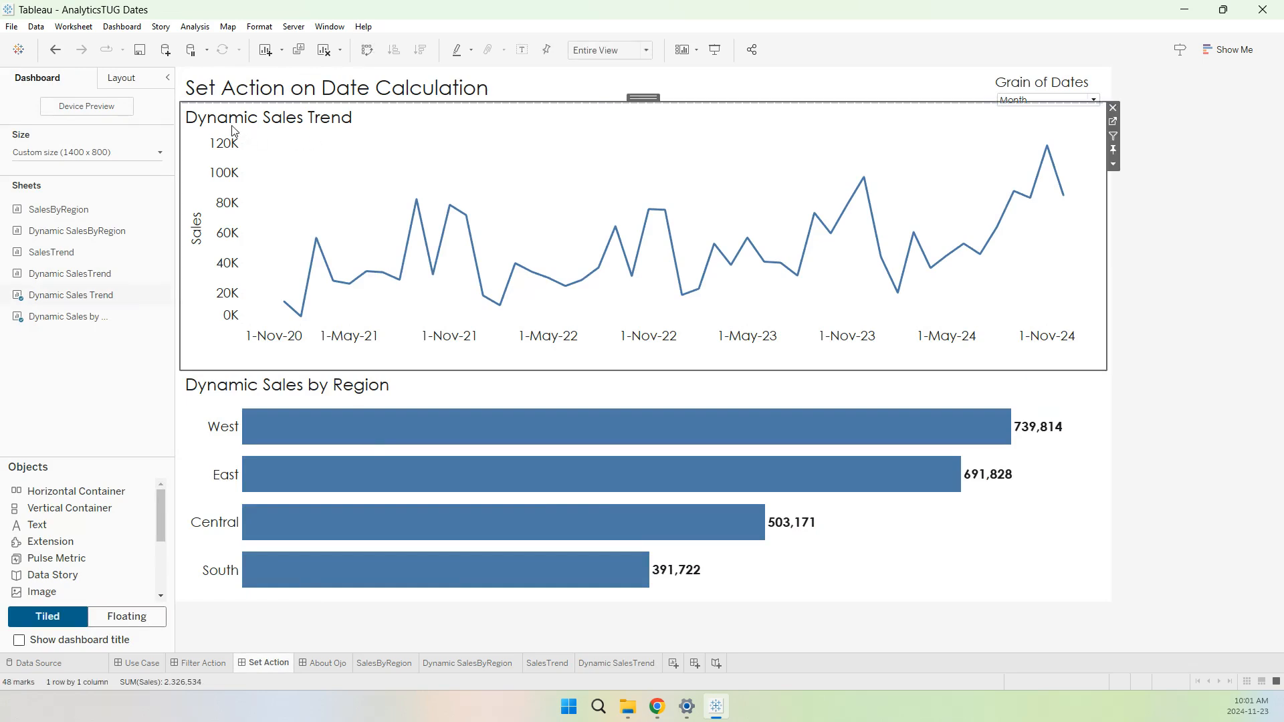
{"action": "left_click", "coordinate": [1092, 99]}
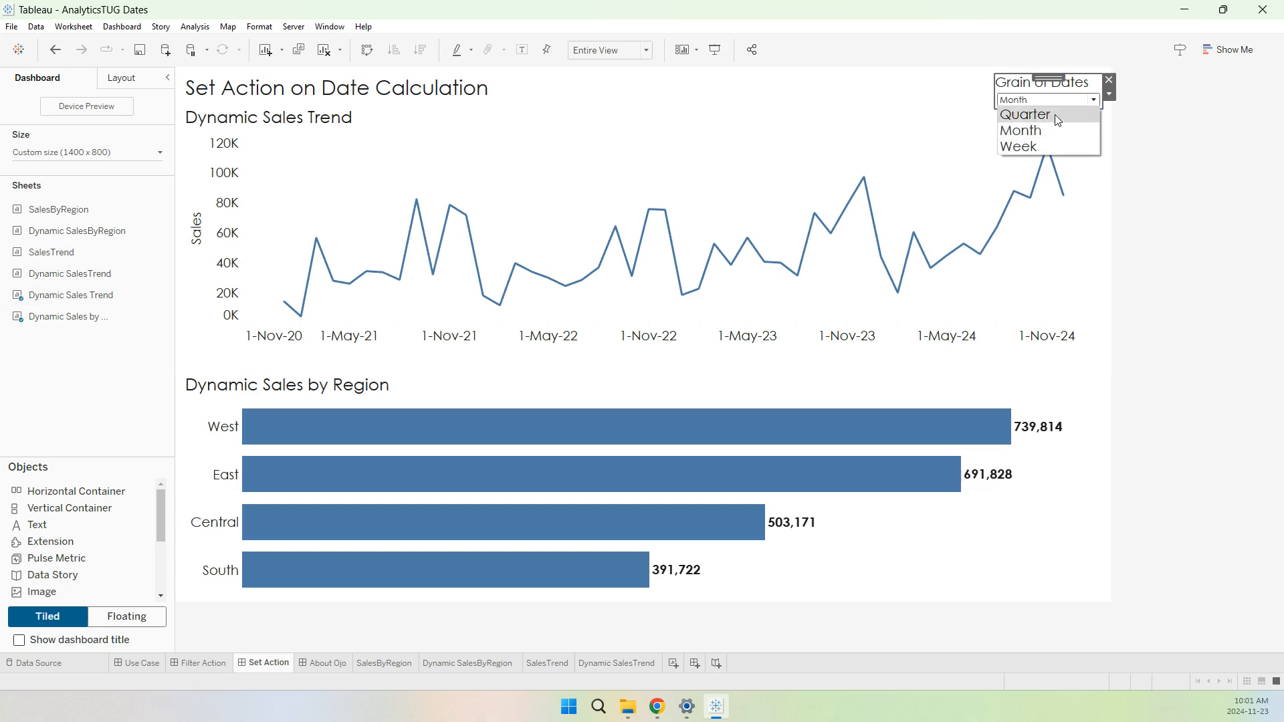
{"action": "left_click", "coordinate": [476, 400]}
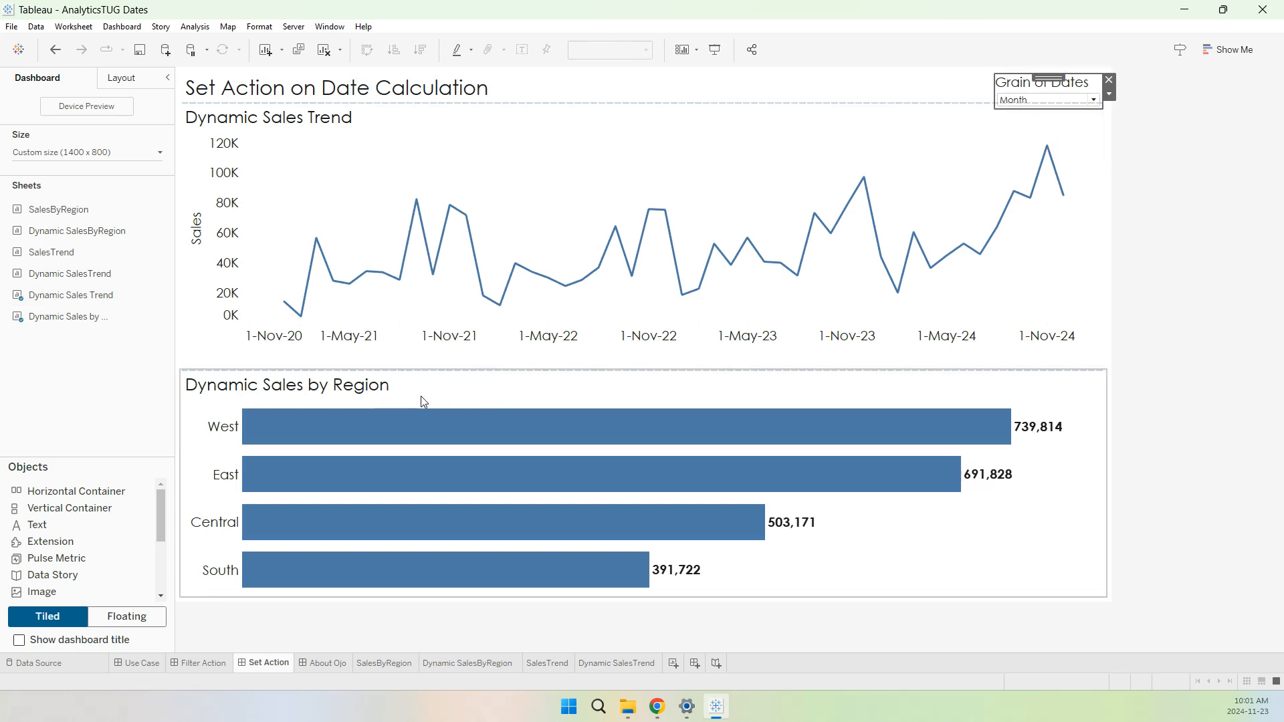
{"action": "left_click", "coordinate": [339, 131]}
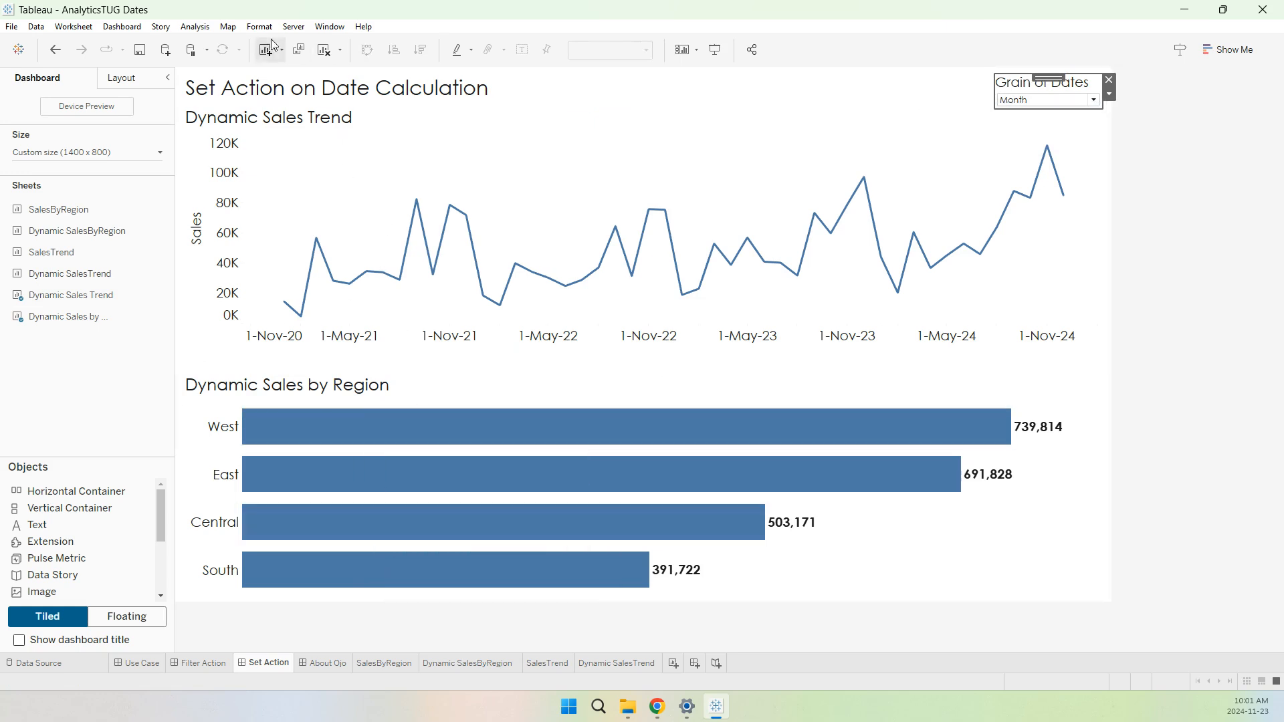
Edit this dashboard's existing Set Action, choosing Superstore's Dynamic Dates Set as the target set, and accept the action settings
{"action": "left_click", "coordinate": [122, 26]}
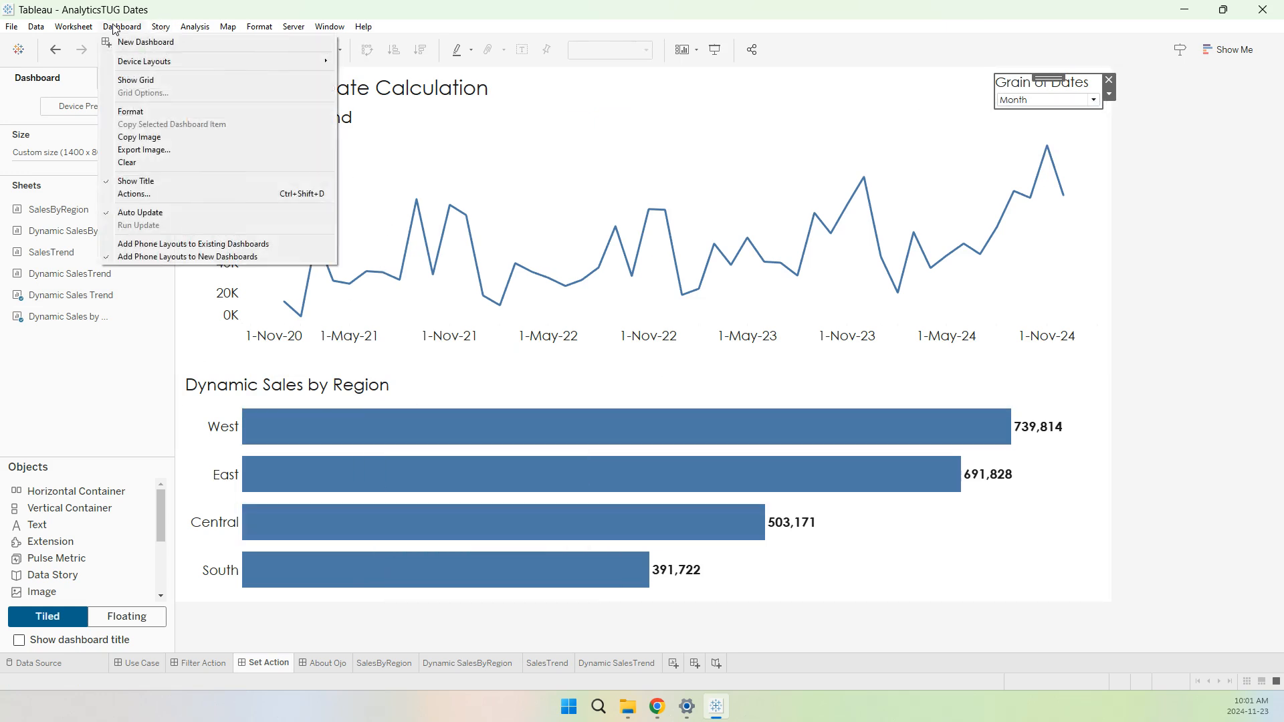
{"action": "left_click", "coordinate": [154, 195]}
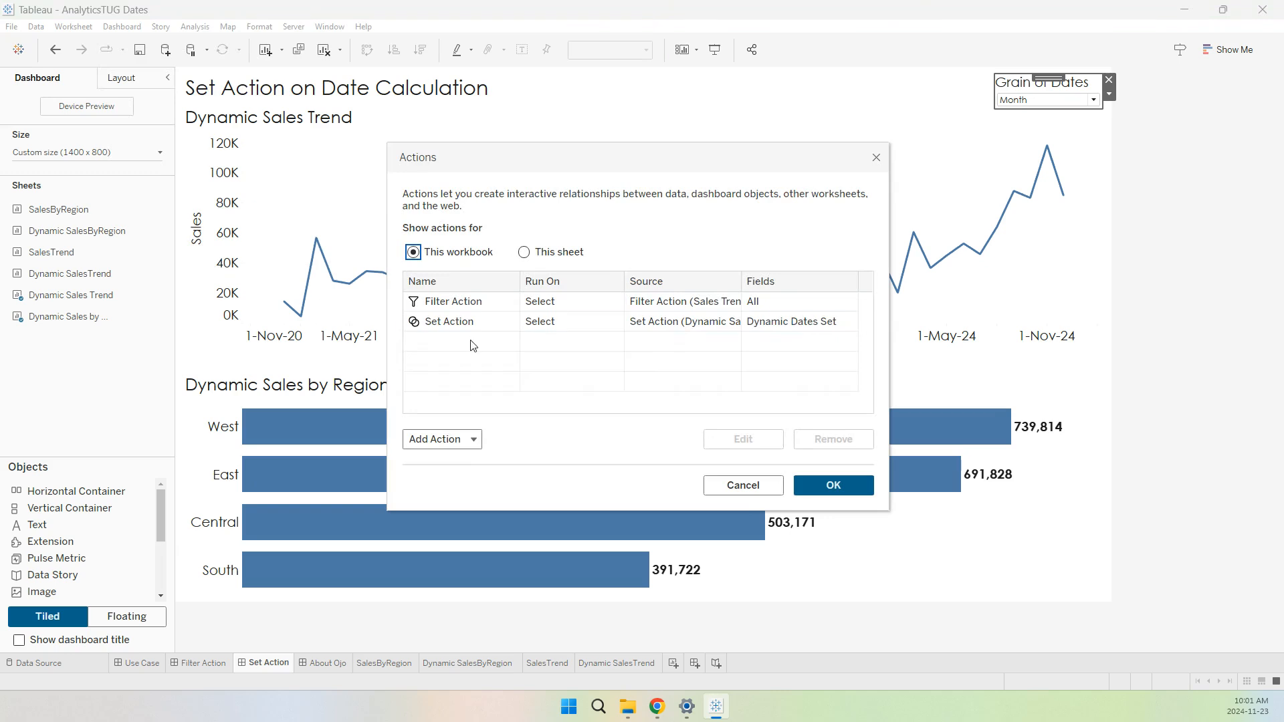
{"action": "left_click", "coordinate": [584, 254]}
{"action": "left_click", "coordinate": [458, 306]}
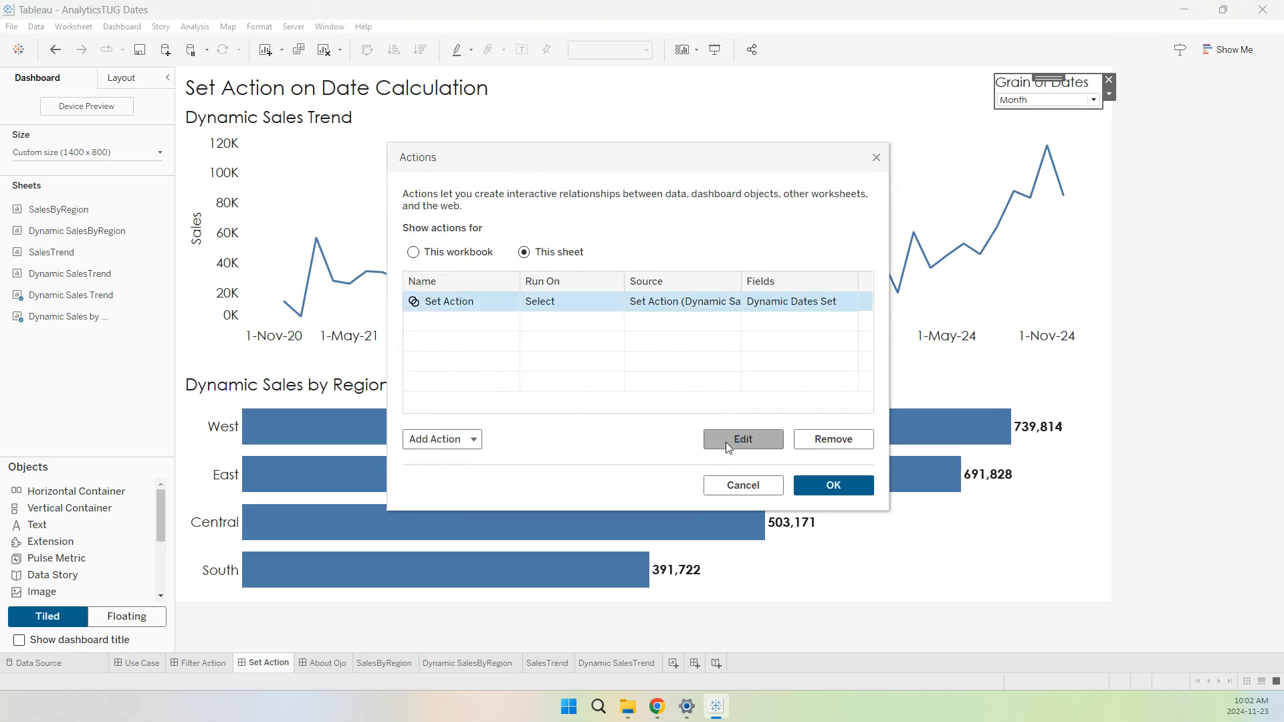
{"action": "left_click", "coordinate": [742, 439]}
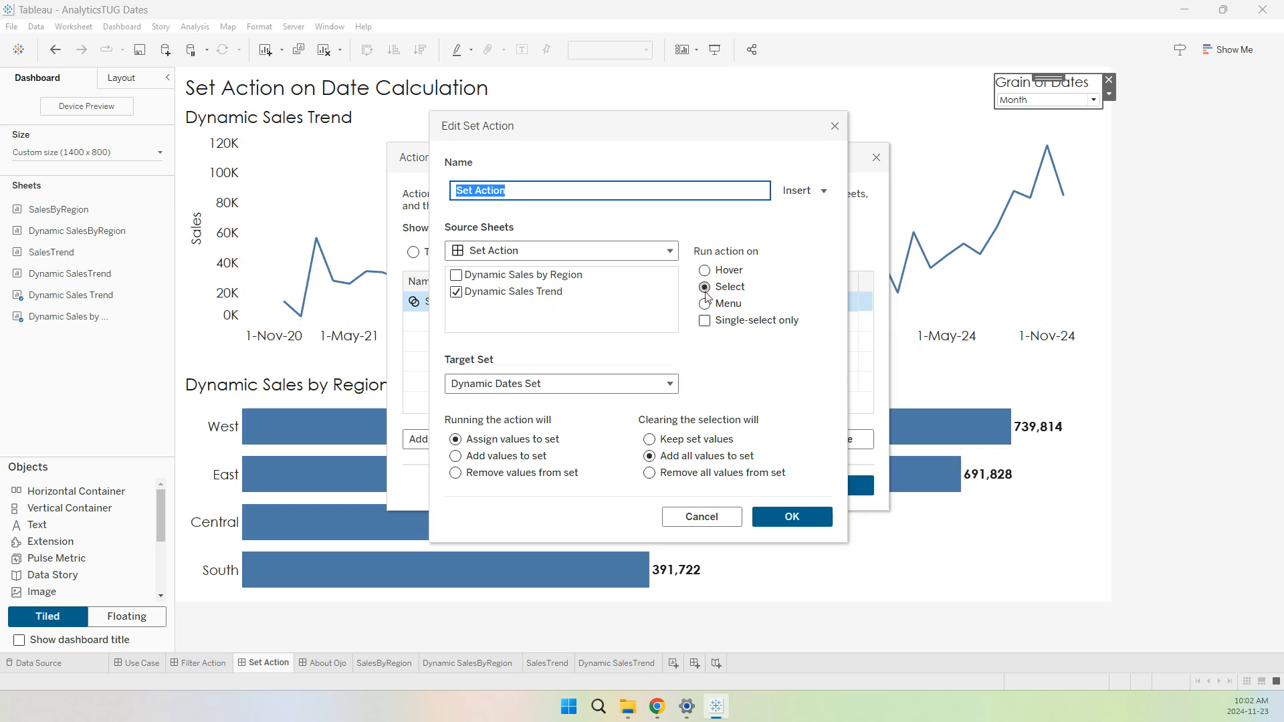
{"action": "left_click", "coordinate": [489, 386]}
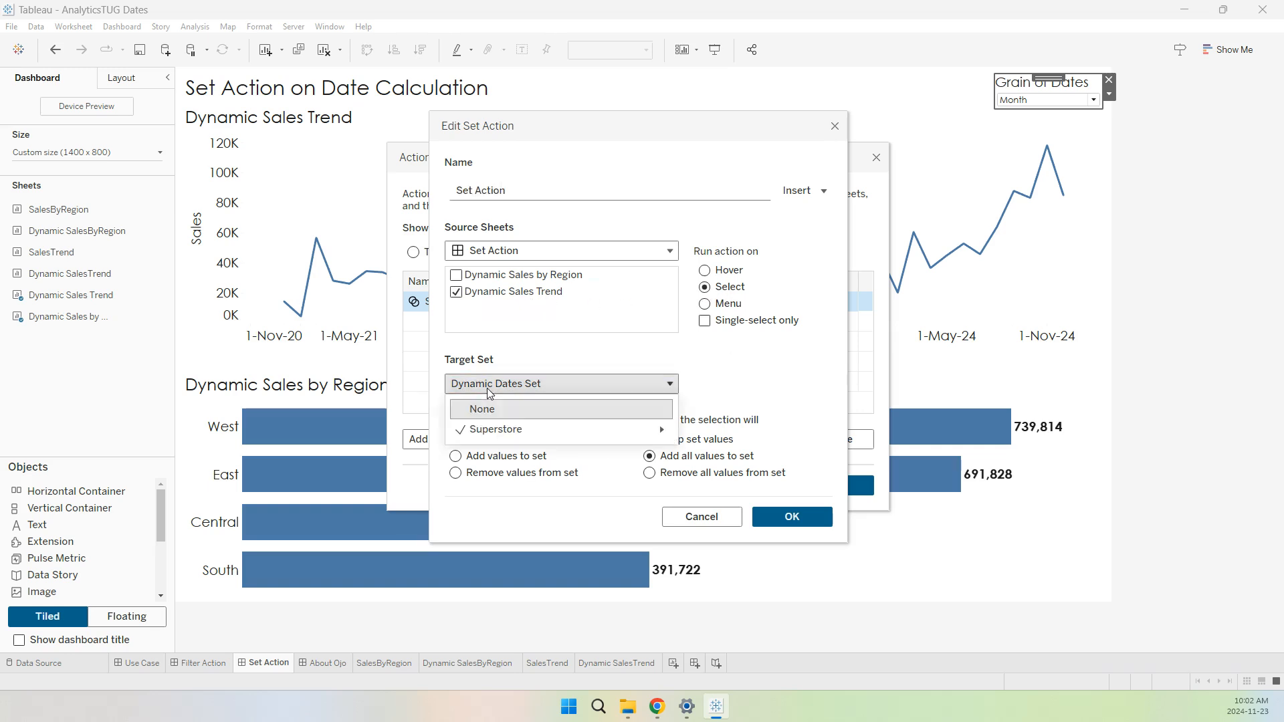
{"action": "mouse_move", "coordinate": [488, 431]}
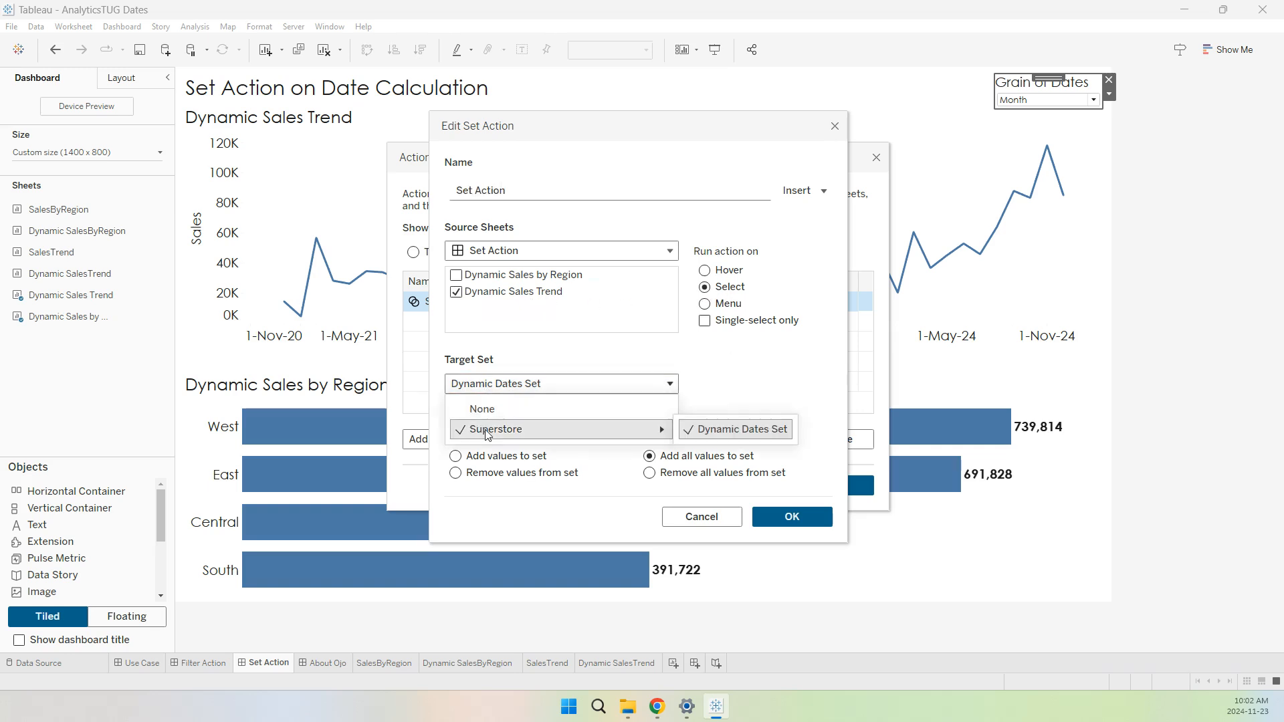
{"action": "left_click", "coordinate": [762, 435]}
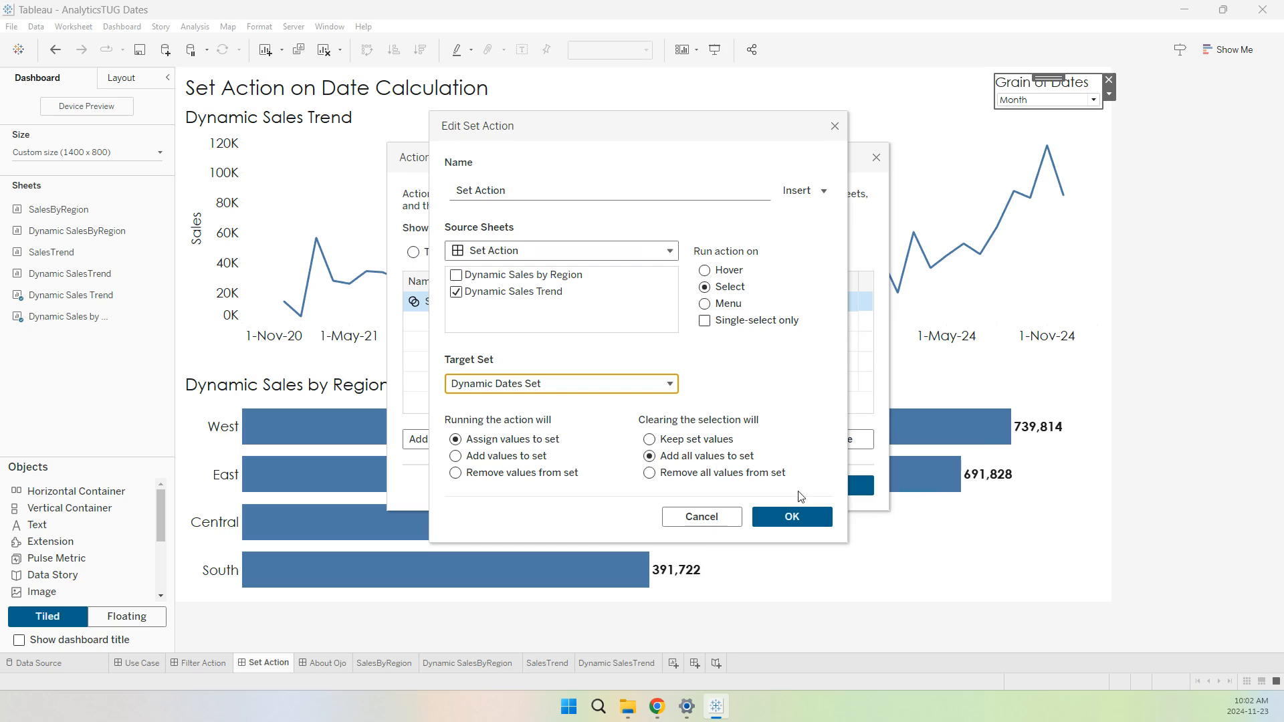
{"action": "left_click", "coordinate": [808, 525]}
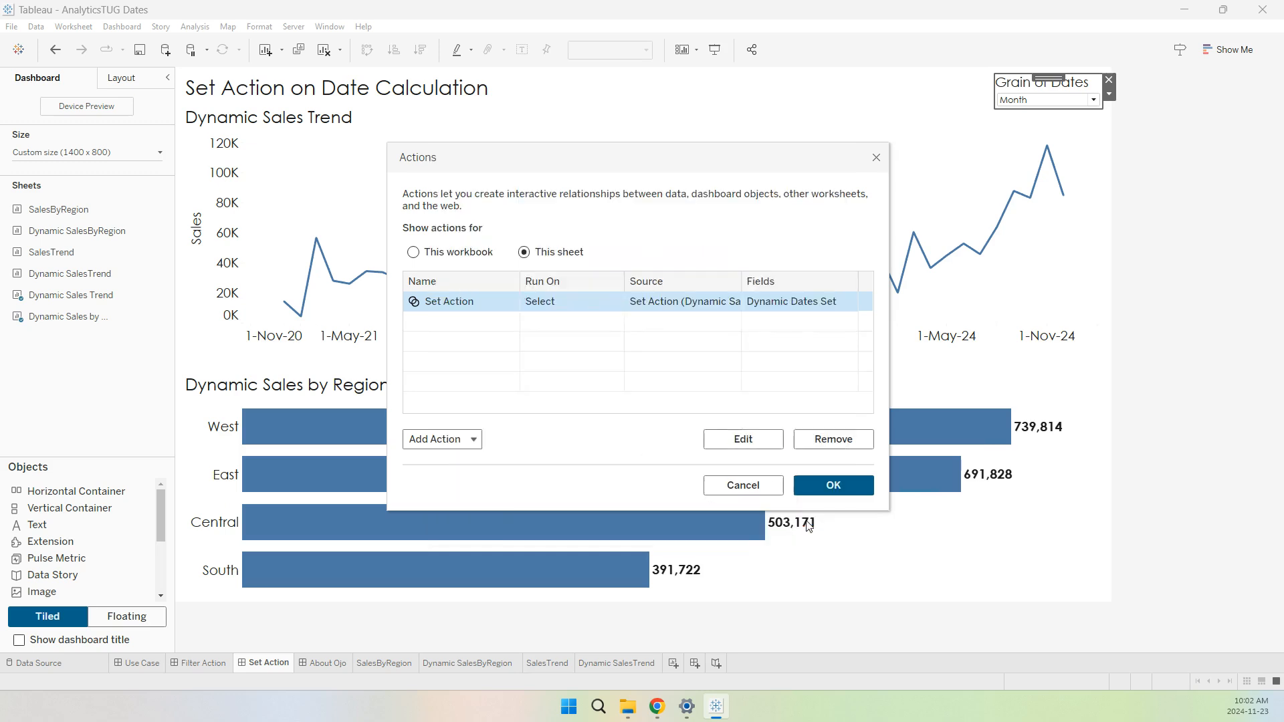
{"action": "left_click", "coordinate": [859, 493]}
Color the Dynamic Sales by Region bars by Dynamic Dates Set and test it on the Set Action dashboard by selecting mid-2021 to mid-2022 trend marks
{"action": "left_click", "coordinate": [708, 390]}
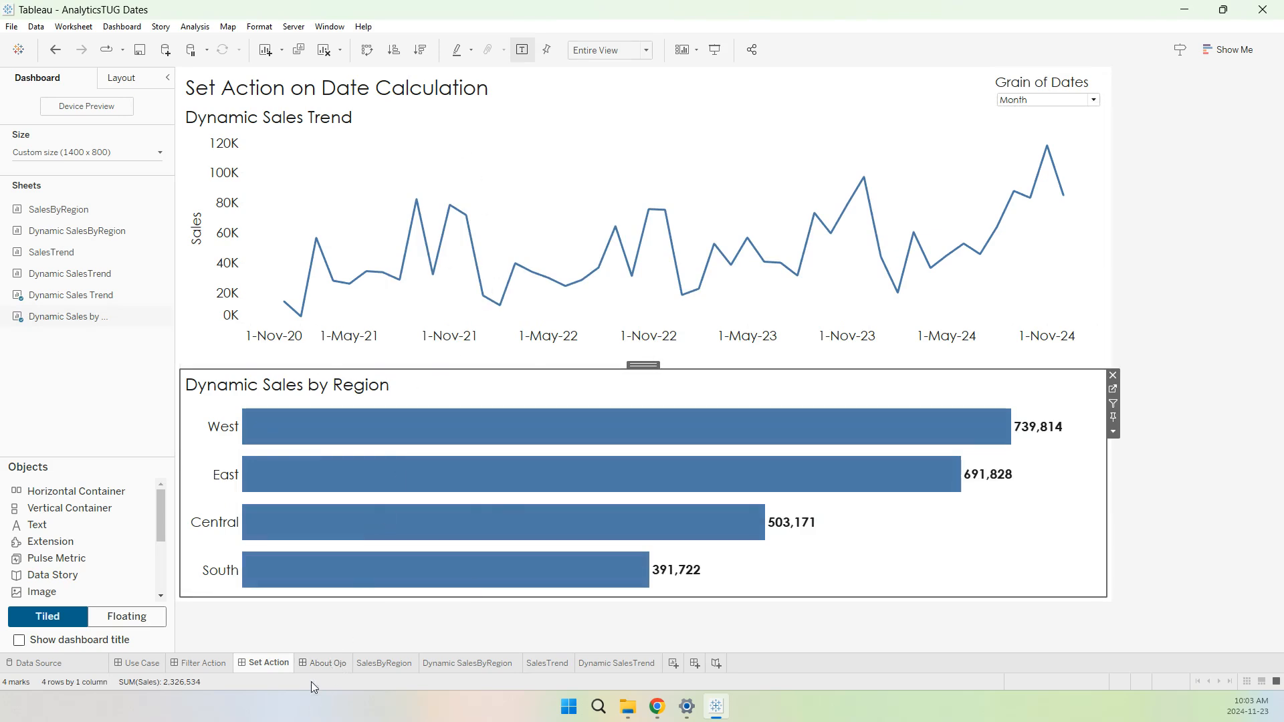
{"action": "left_click", "coordinate": [1114, 387]}
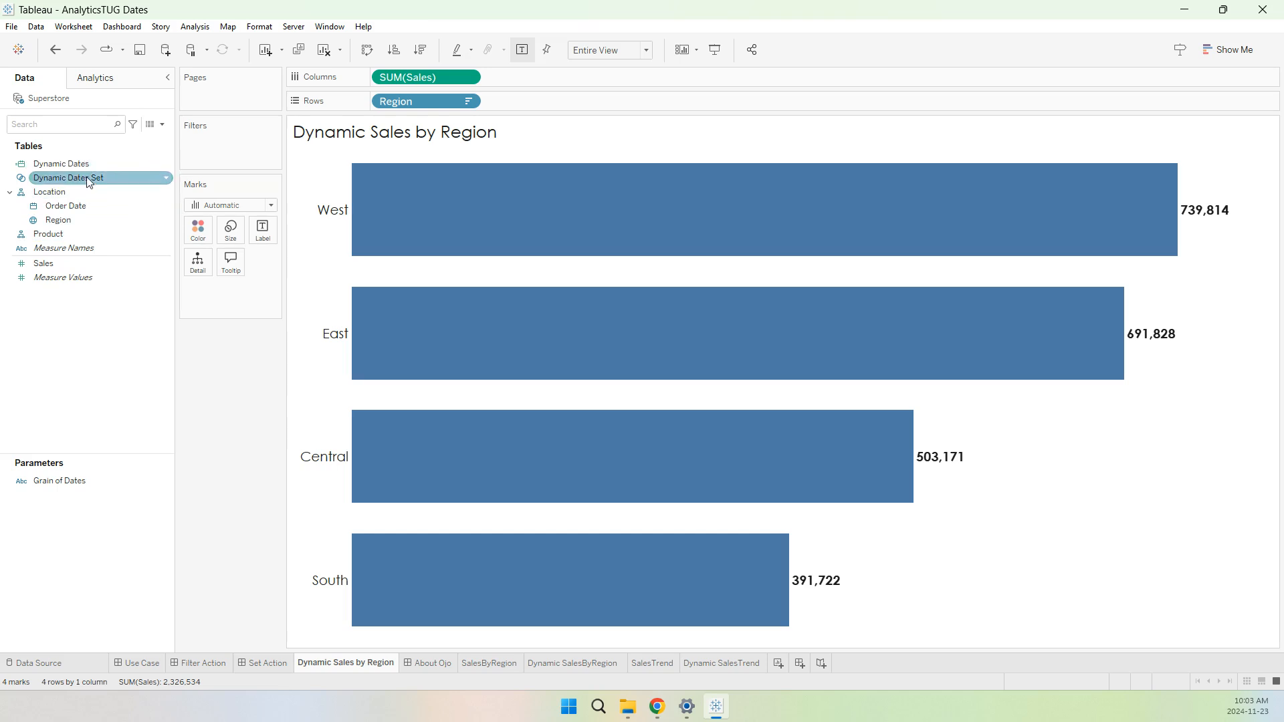
{"action": "left_click_drag", "start_coordinate": [86, 177], "coordinate": [196, 233]}
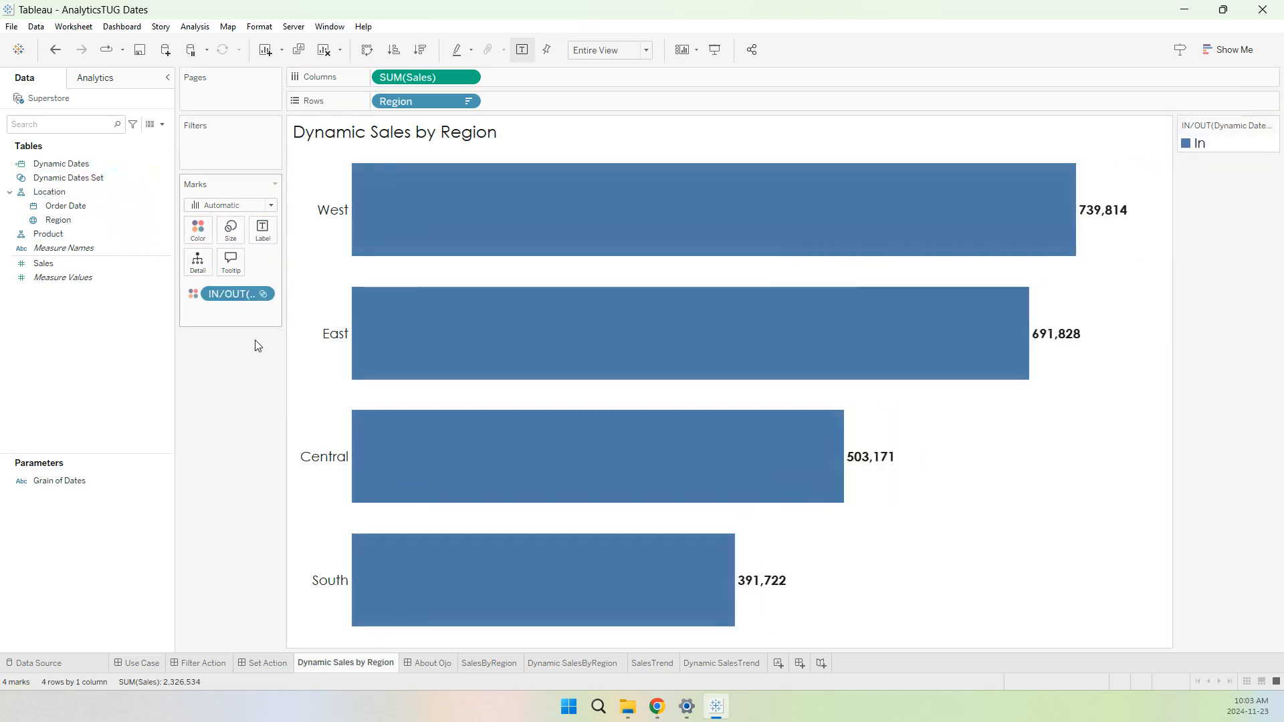
{"action": "left_click", "coordinate": [263, 662]}
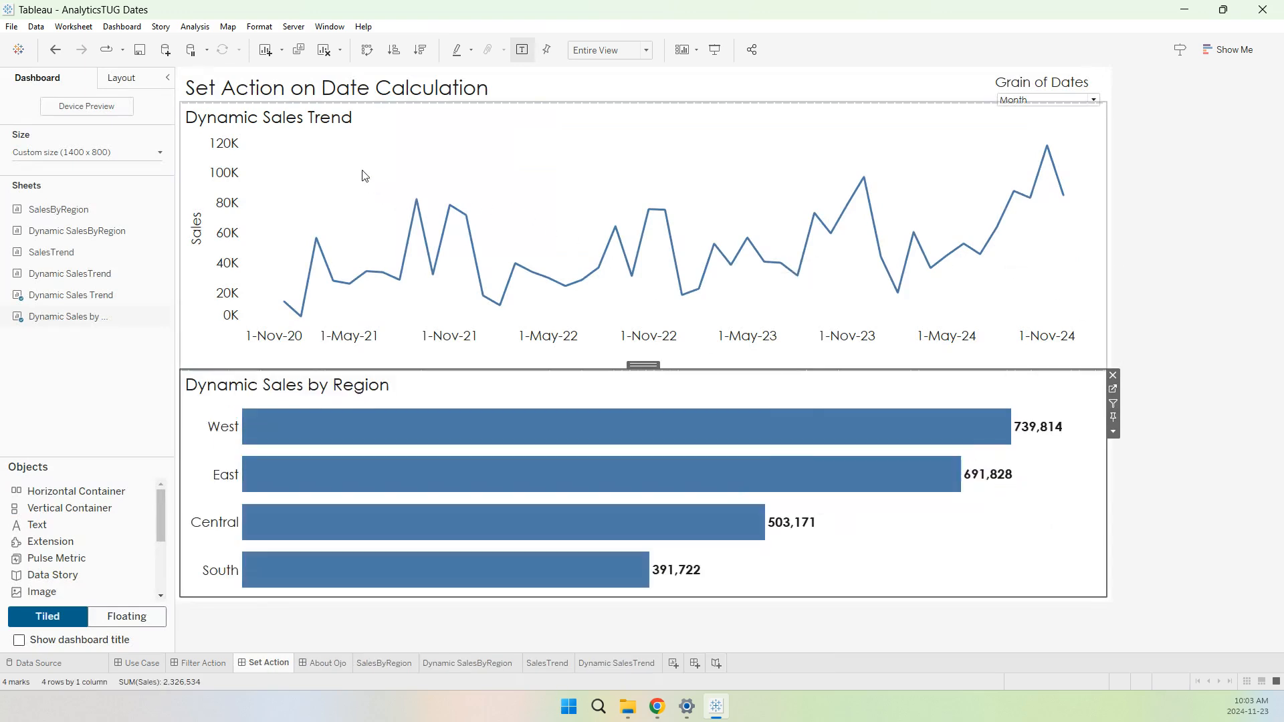
{"action": "left_click_drag", "start_coordinate": [362, 169], "coordinate": [505, 239]}
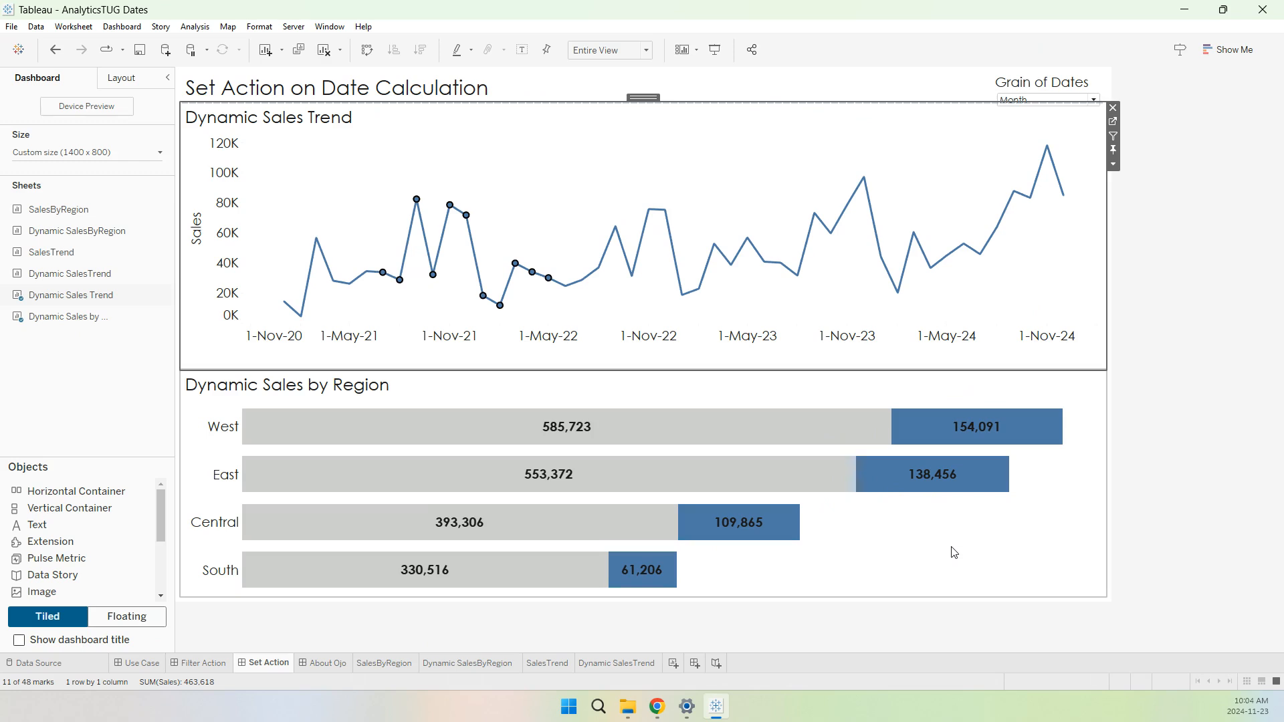
Filter the Dynamic Sales by Region worksheet by Dynamic Dates Set
{"action": "left_click", "coordinate": [1072, 509]}
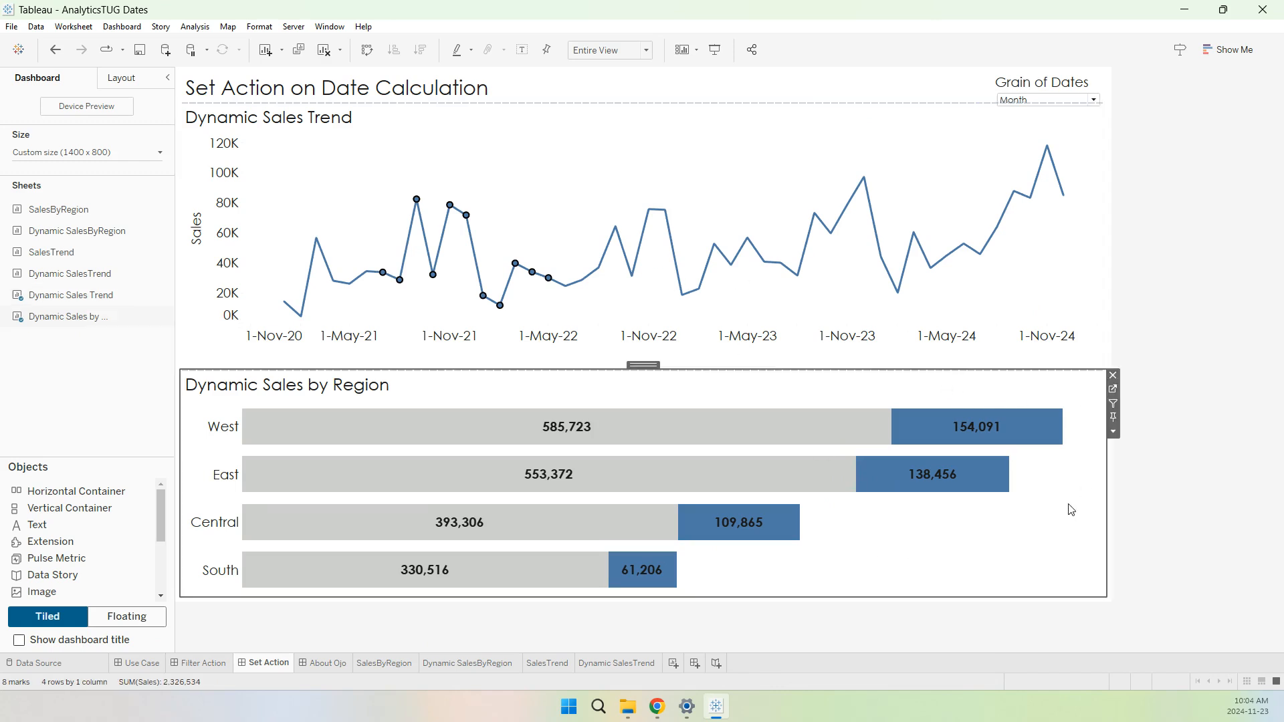
{"action": "left_click", "coordinate": [1112, 389]}
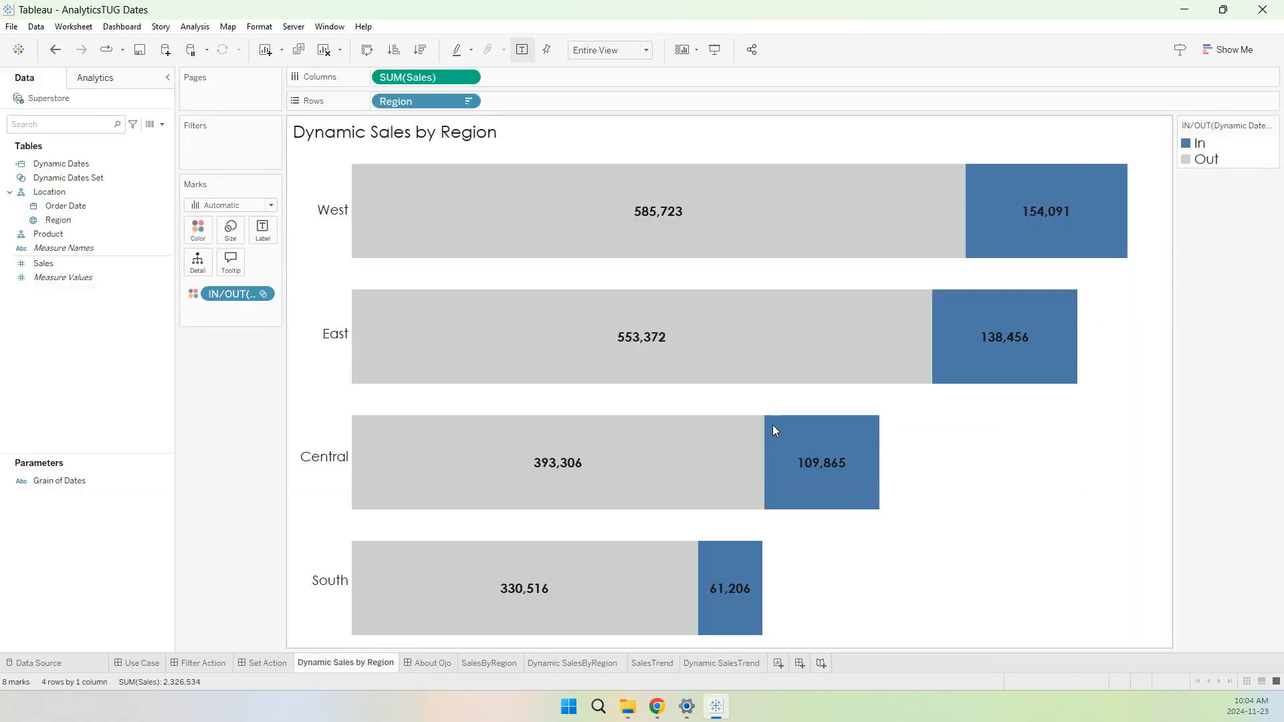
{"action": "left_click", "coordinate": [62, 178]}
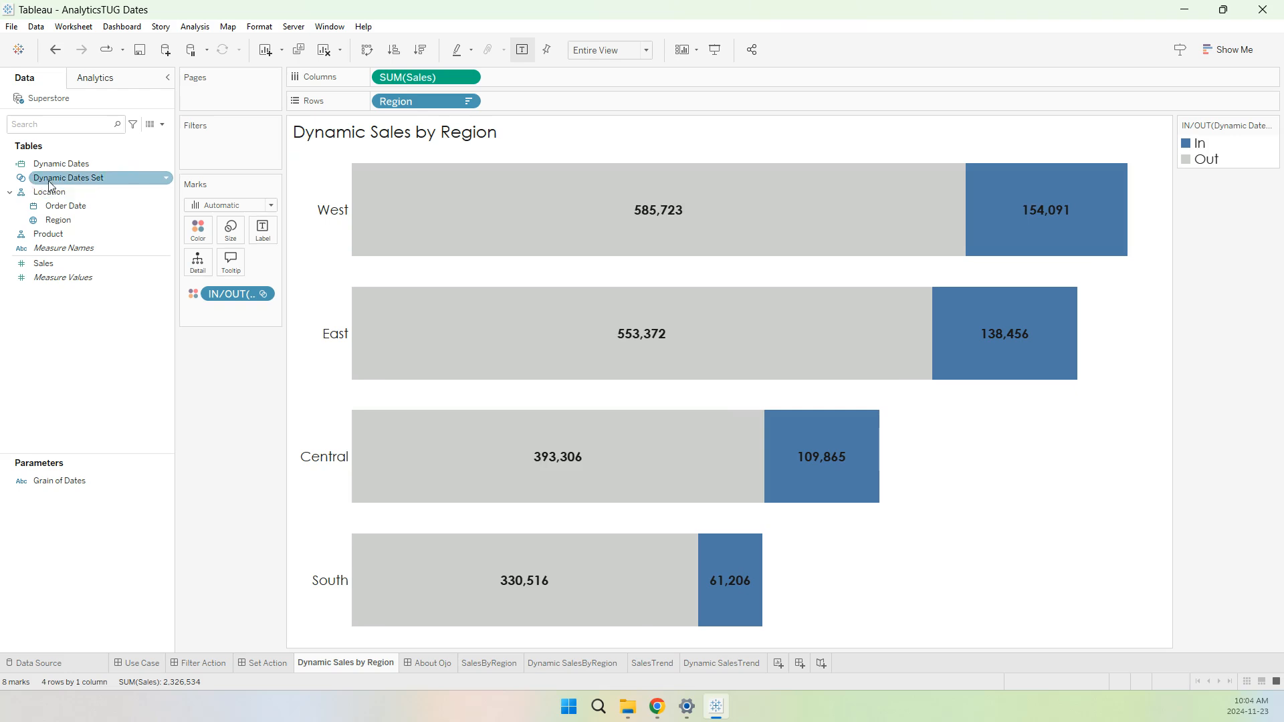
{"action": "left_click_drag", "start_coordinate": [60, 183], "coordinate": [232, 158]}
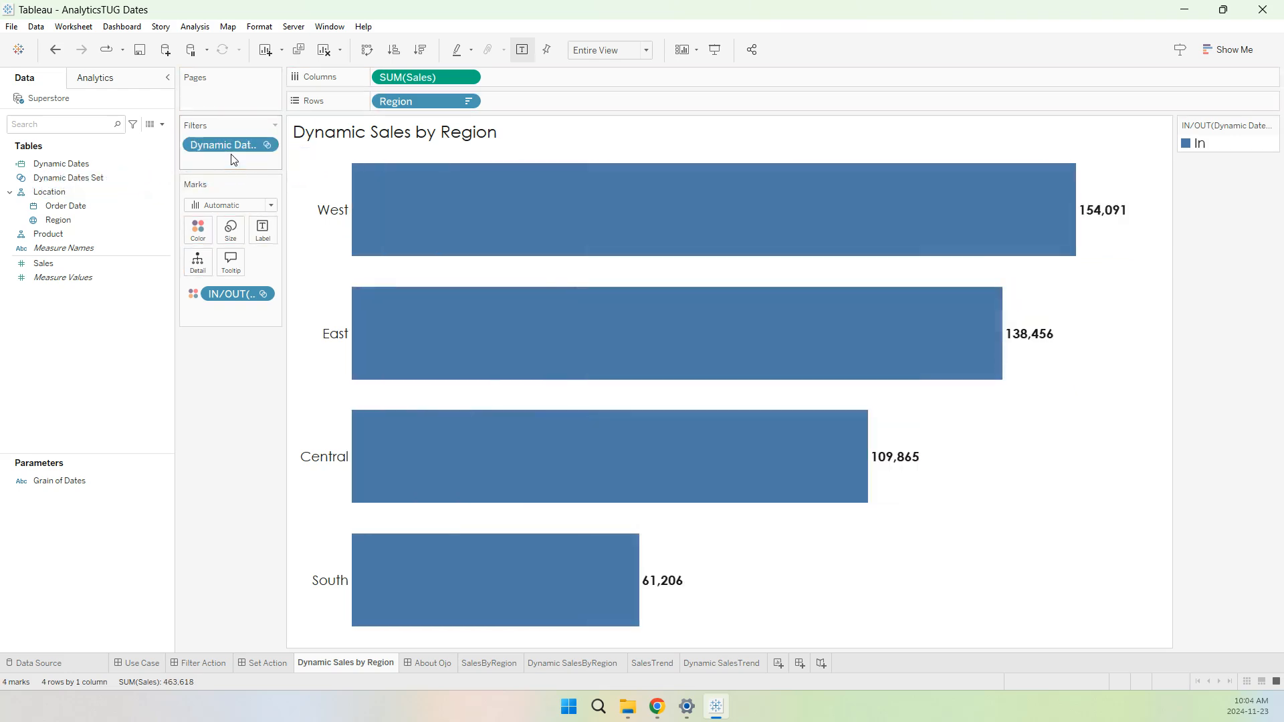
Test the set filter on the Set Action dashboard by selecting the late-2021 peak marks in the Dynamic Sales Trend chart
{"action": "left_click", "coordinate": [261, 665]}
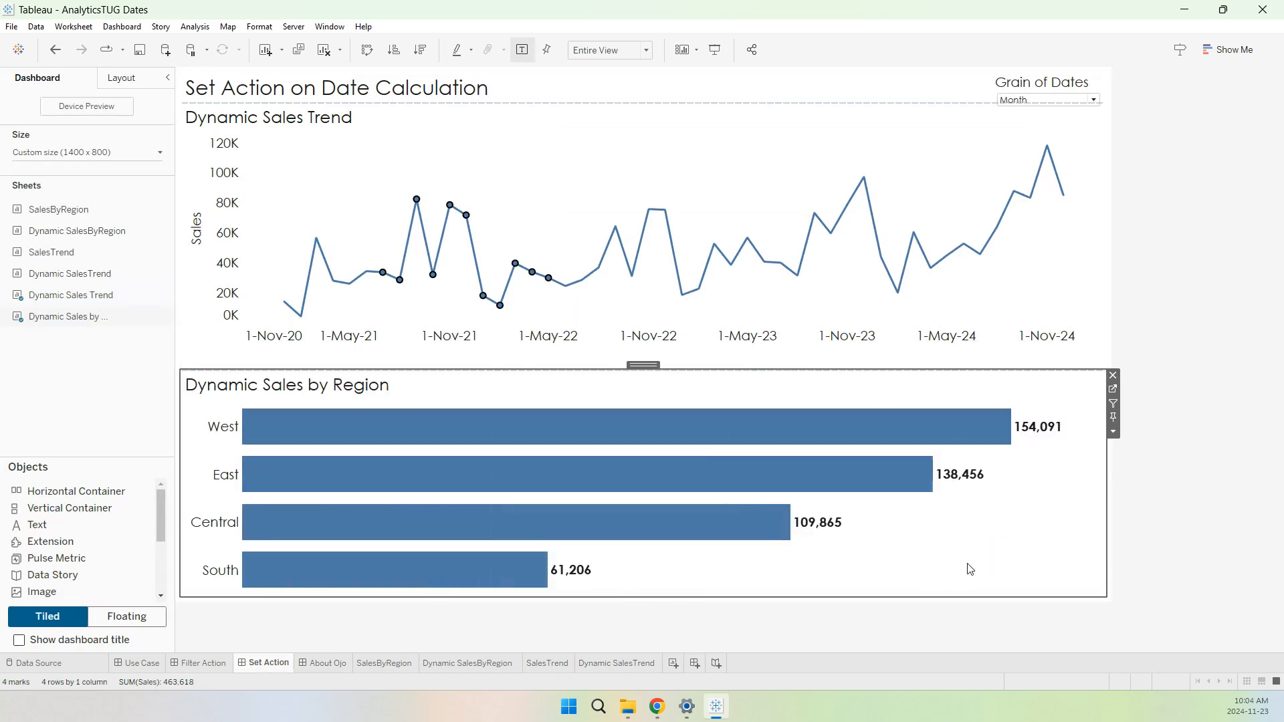
{"action": "left_click", "coordinate": [595, 195]}
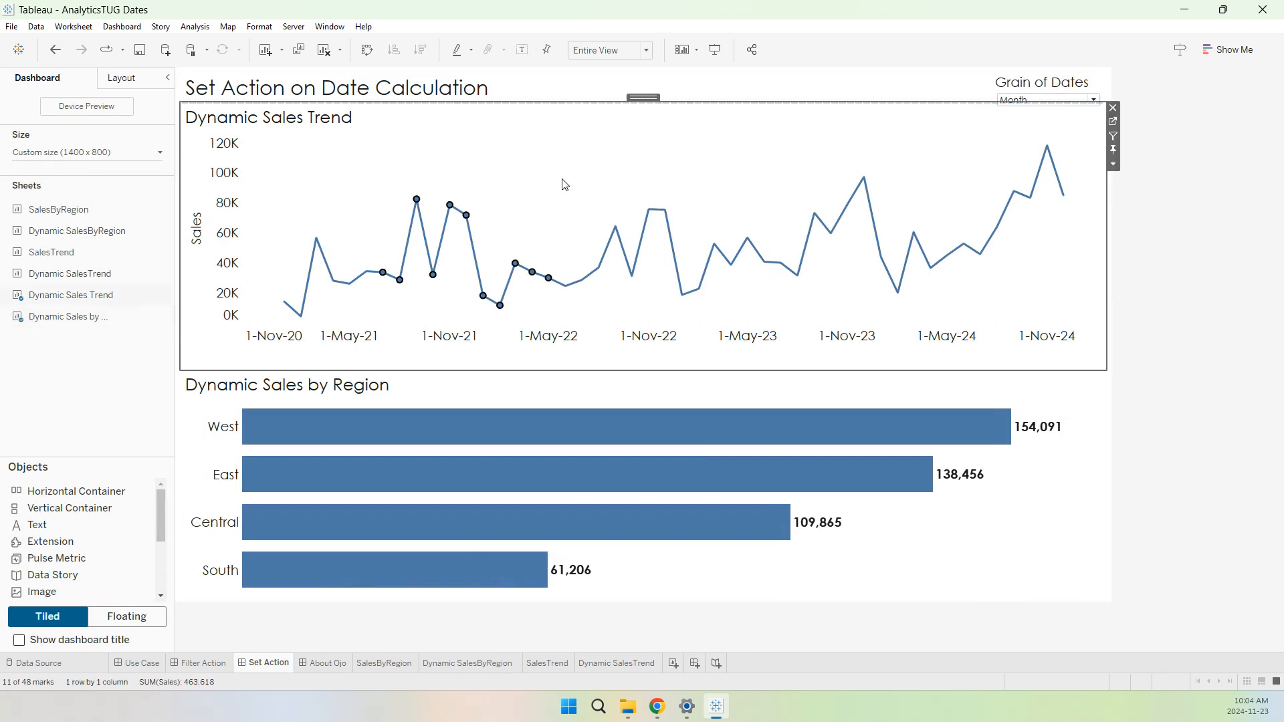
{"action": "left_click_drag", "start_coordinate": [562, 171], "coordinate": [705, 251]}
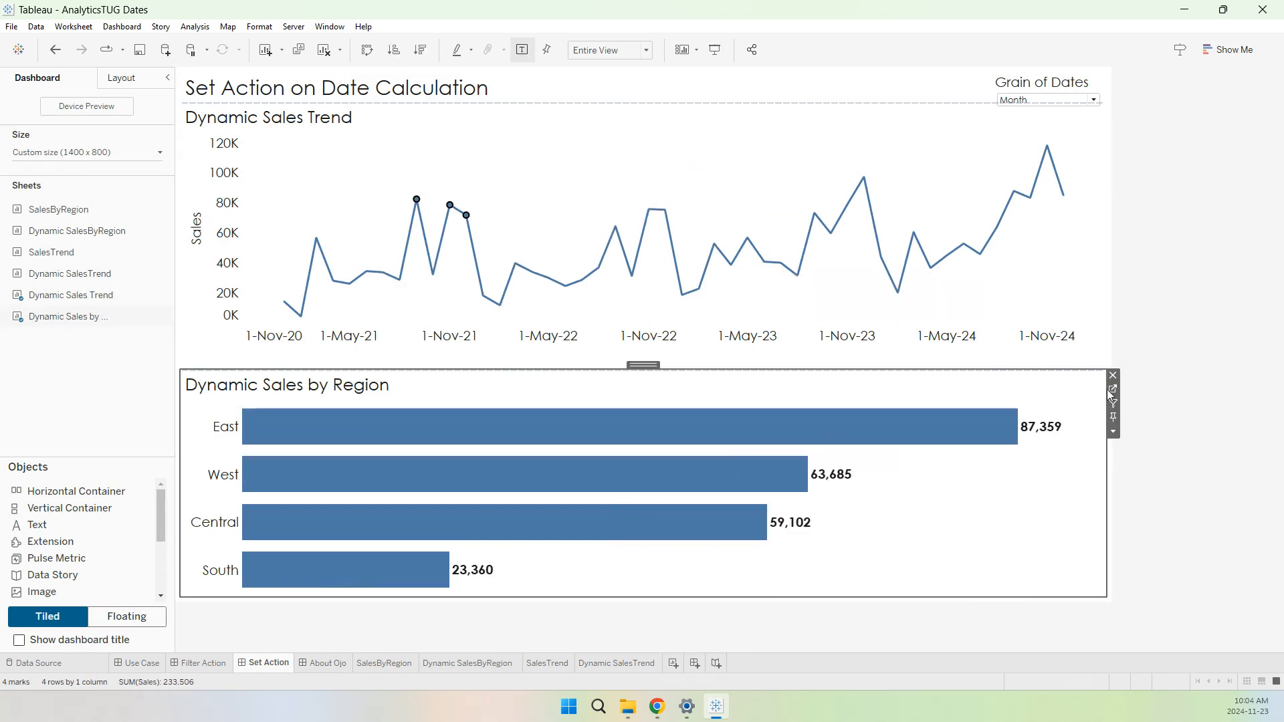
Remove the Dynamic Dates Set filter from the Dynamic Sales by Region worksheet and return to the Filter Action dashboard
{"action": "left_click", "coordinate": [1113, 389]}
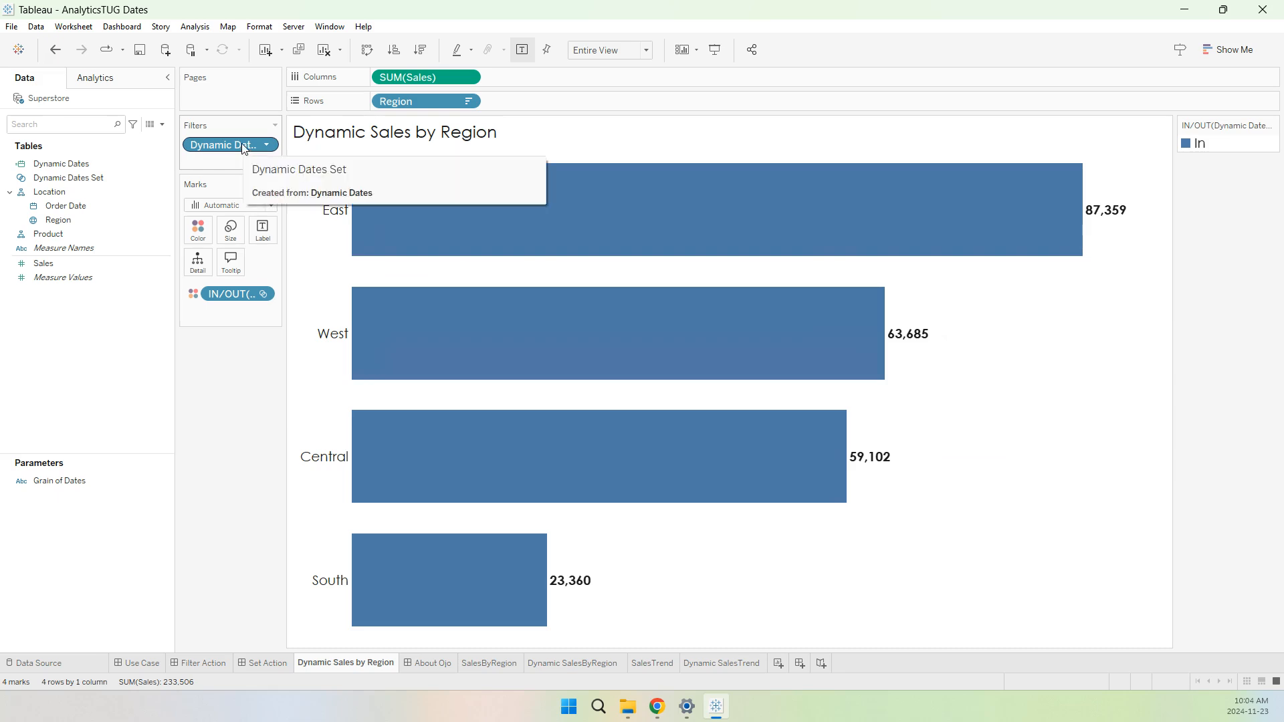
{"action": "left_click_drag", "start_coordinate": [243, 148], "coordinate": [252, 443]}
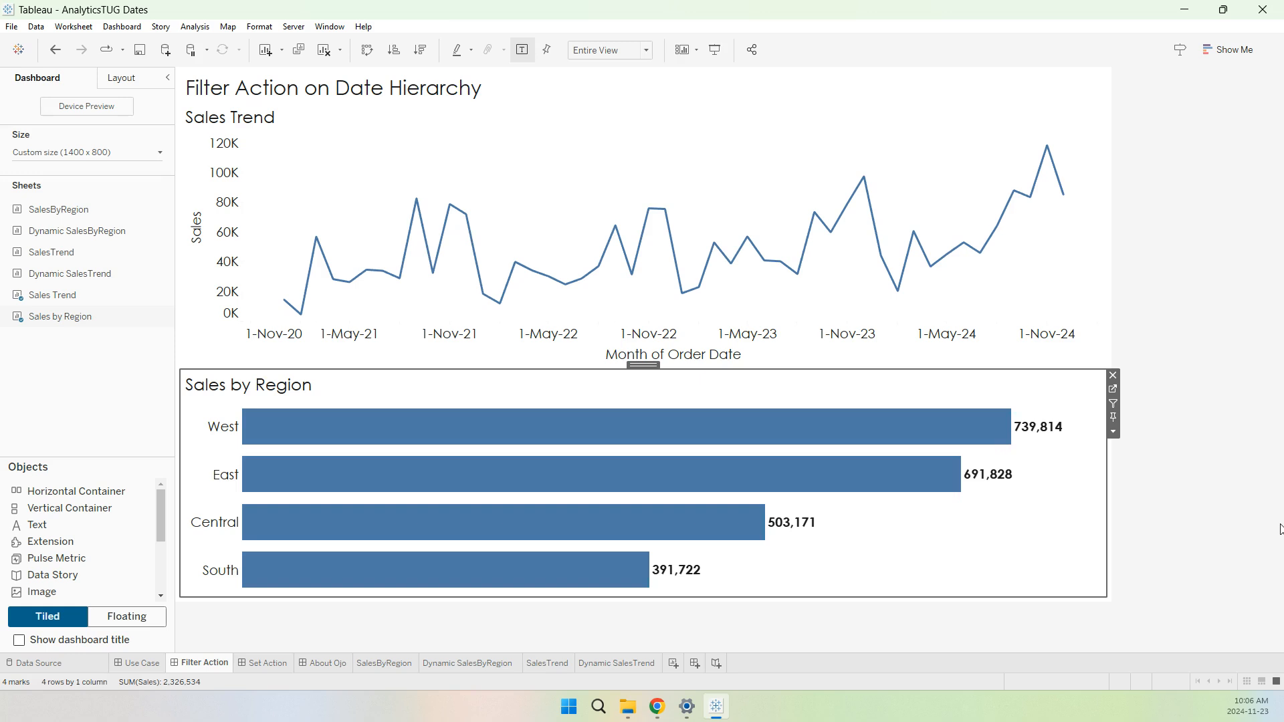
{"action": "left_click", "coordinate": [1158, 518]}
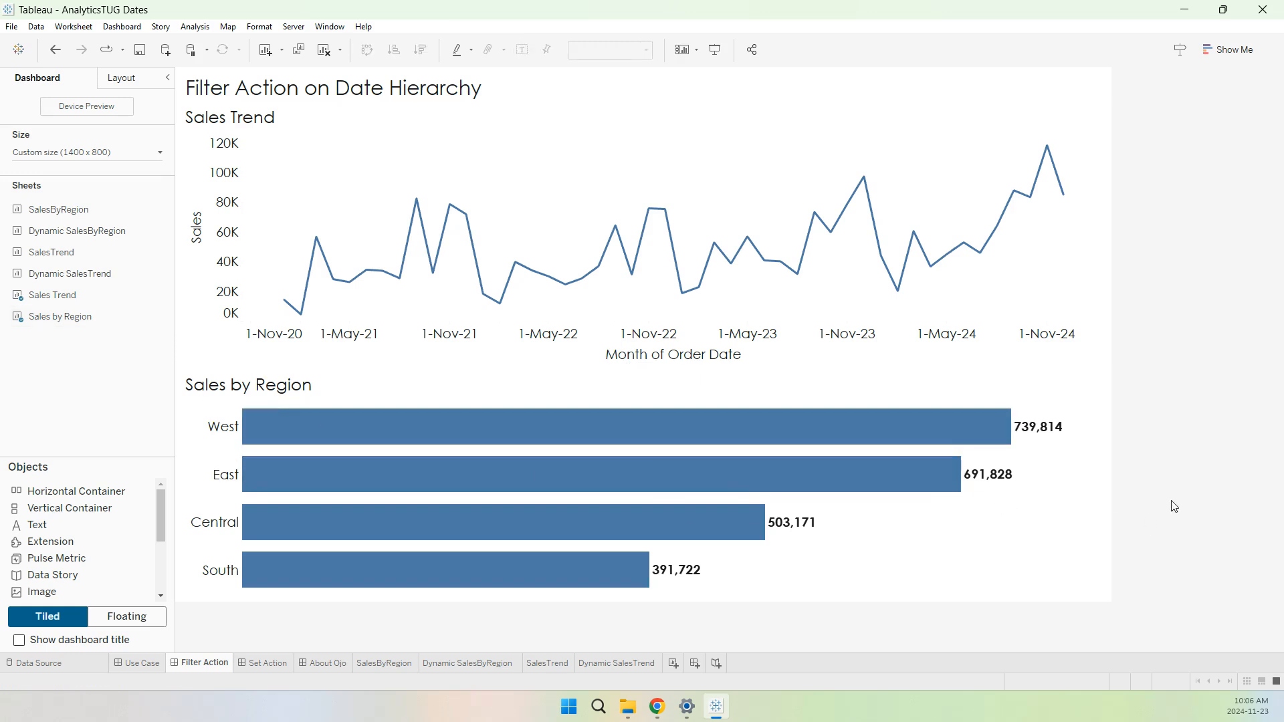